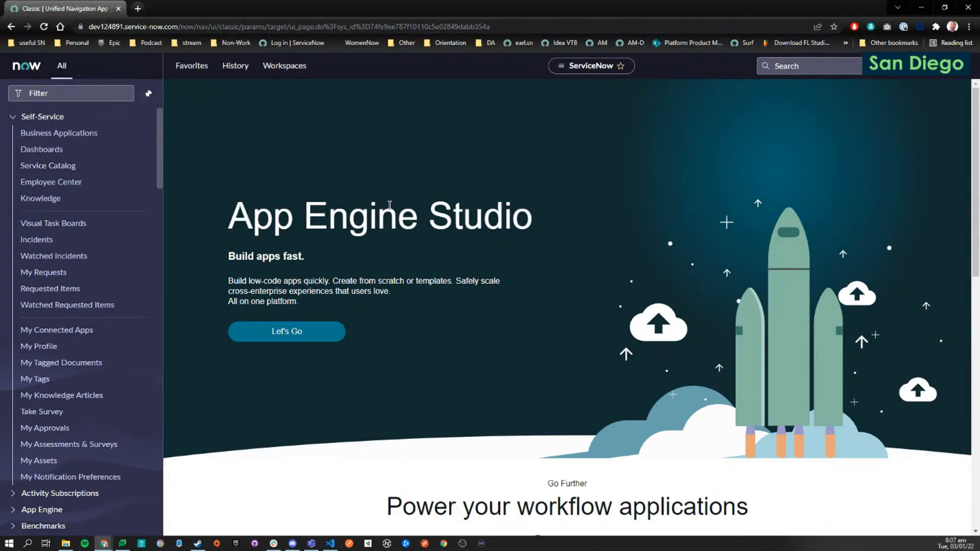
Find and open the Retry Policies list using the filter text "retry p".
left_click(88, 92)
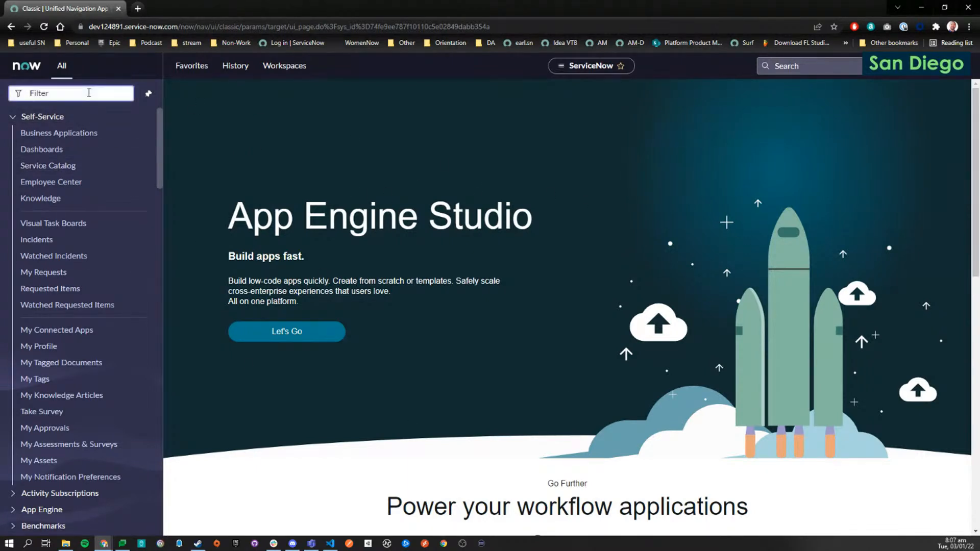
type("retry p")
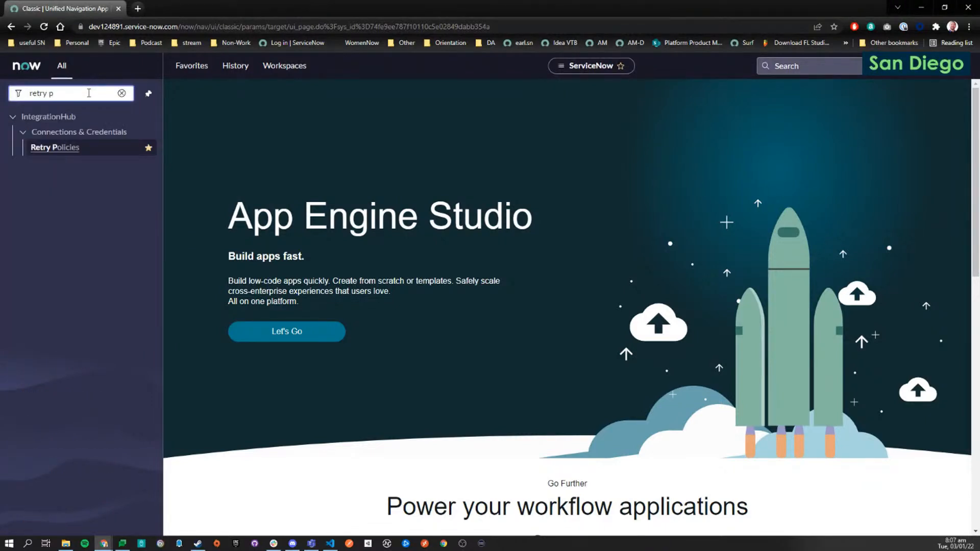
left_click(88, 151)
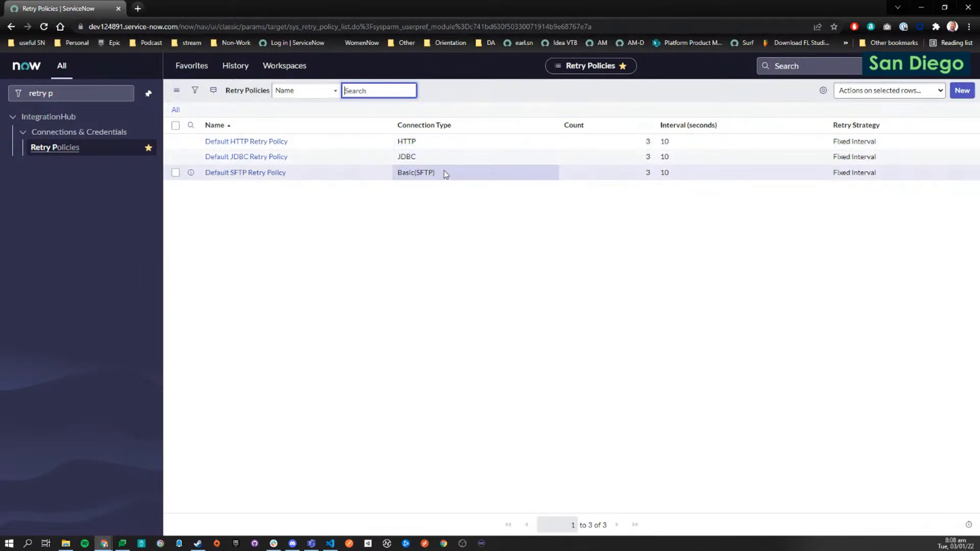
left_click(669, 236)
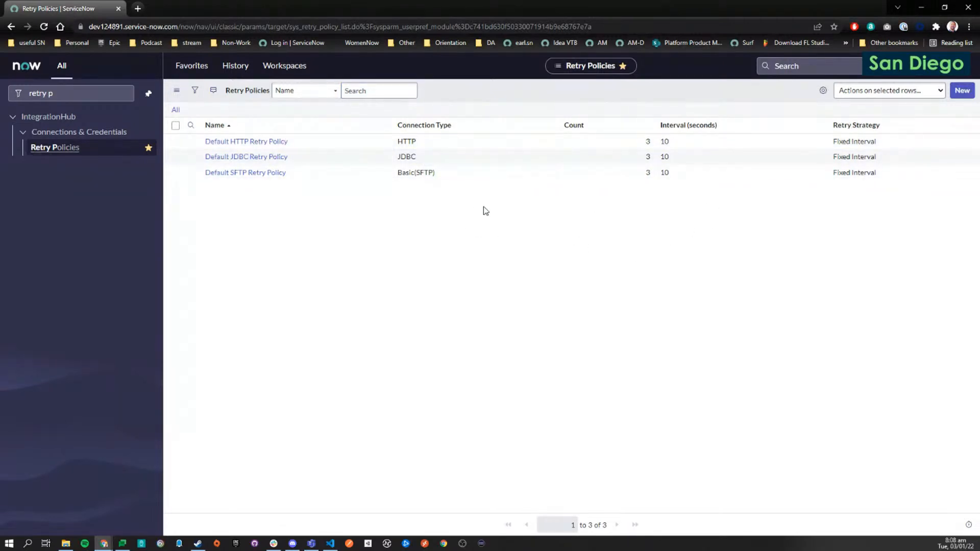
Start a new retry policy named "Retry After" with the HTTP connection type.
left_click(963, 93)
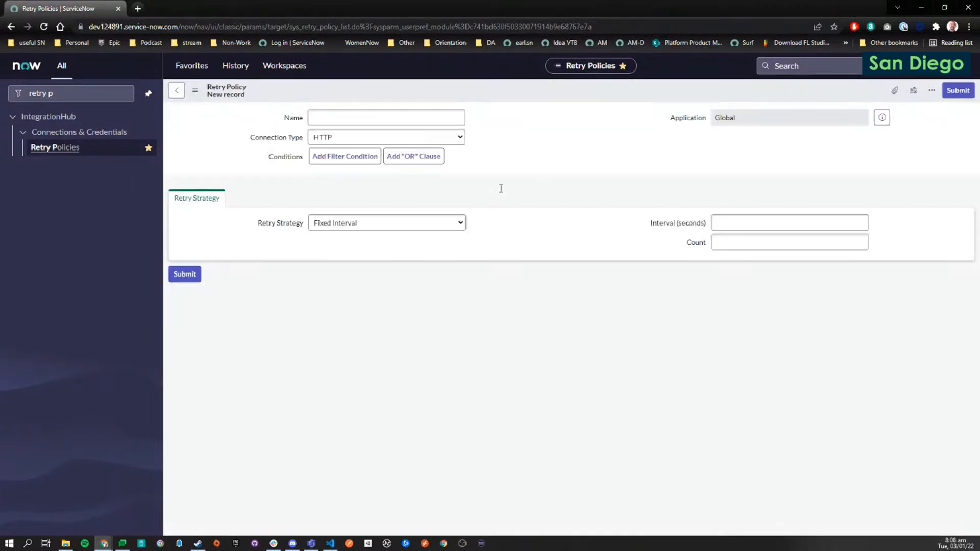
left_click(415, 116)
type("Retry")
type("-")
key("BackSpace")
type("After")
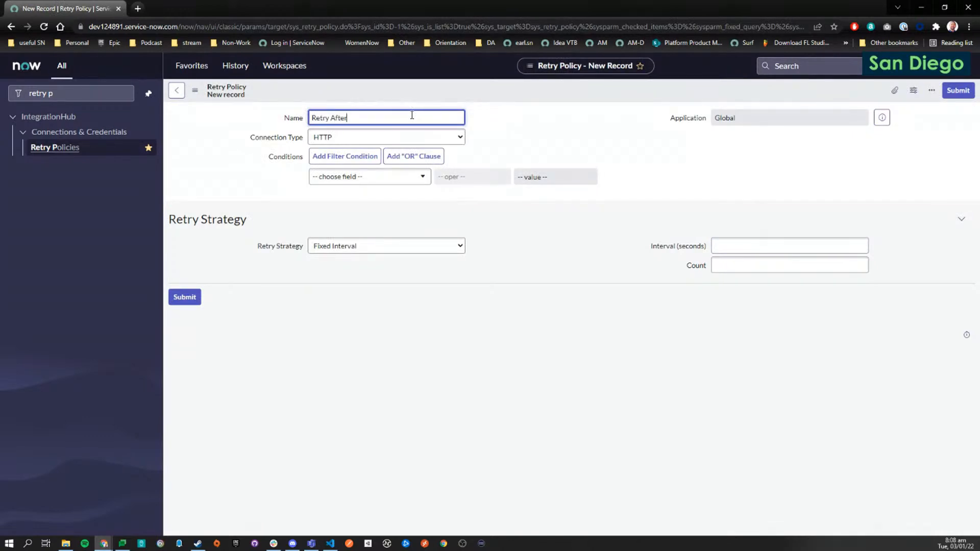
left_click(380, 139)
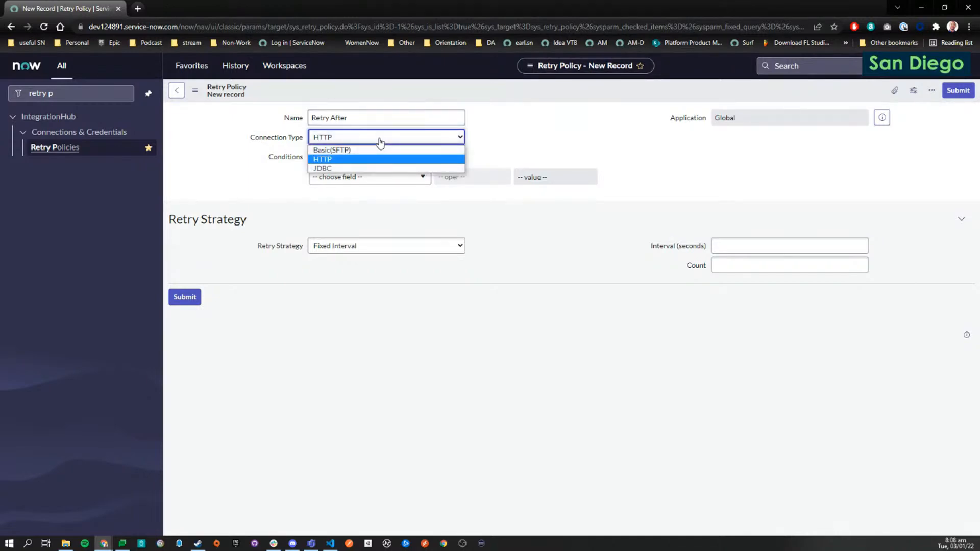
left_click(329, 163)
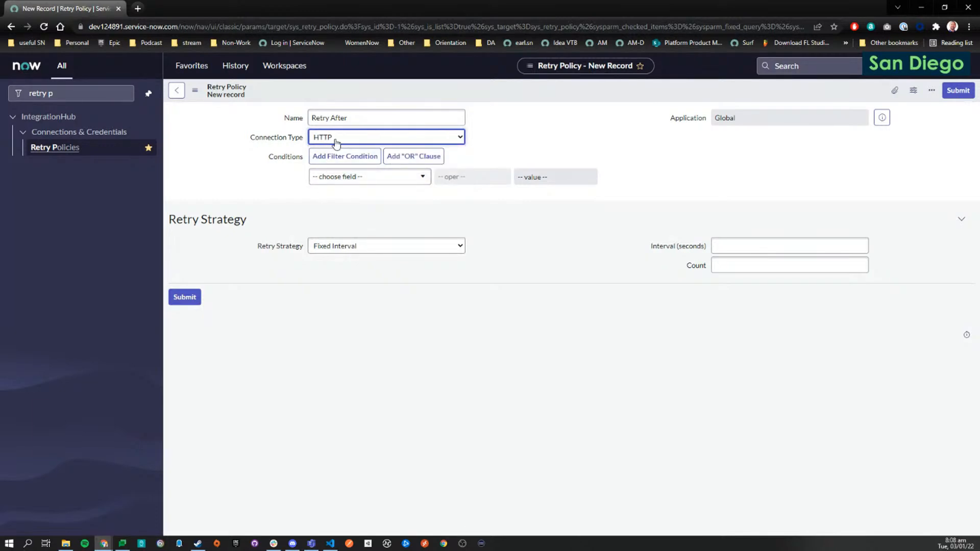
Compare the retry strategies offered for HTTP and JDBC connections, returning the connection type to HTTP.
left_click(350, 245)
left_click(345, 277)
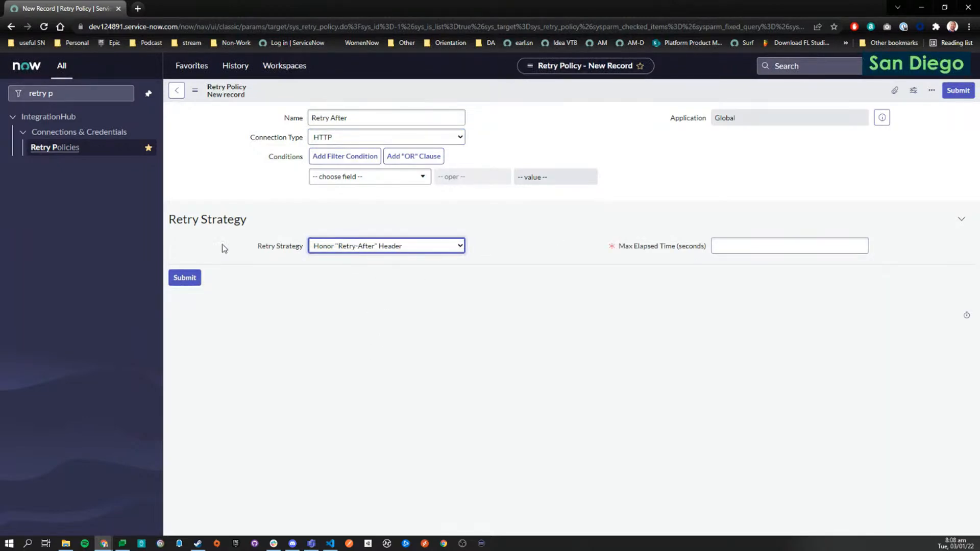
left_click(349, 136)
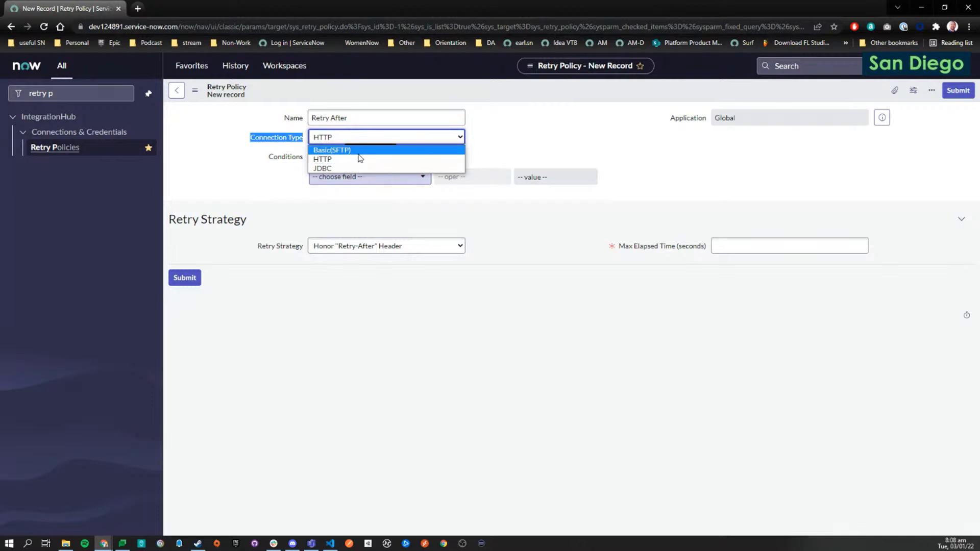
left_click(327, 167)
left_click(351, 201)
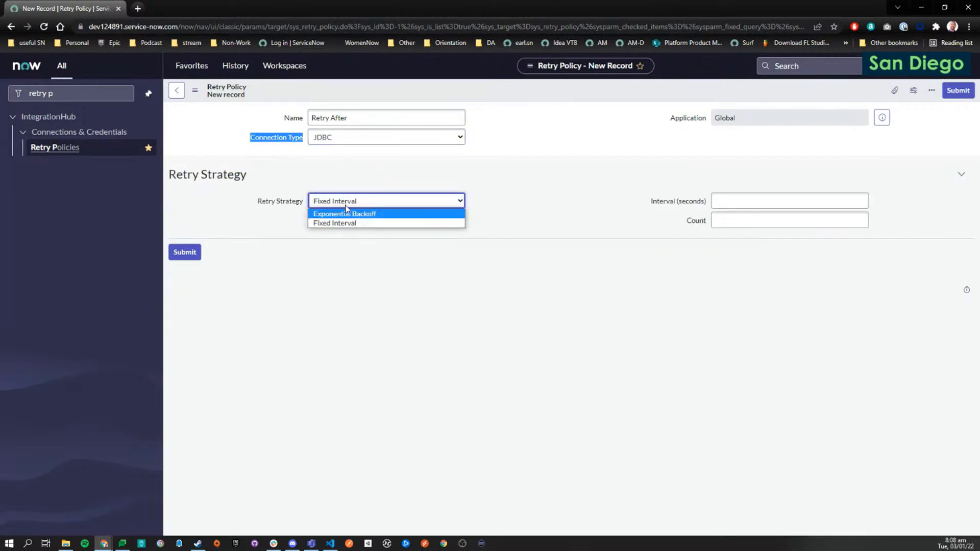
left_click(581, 206)
left_click(415, 137)
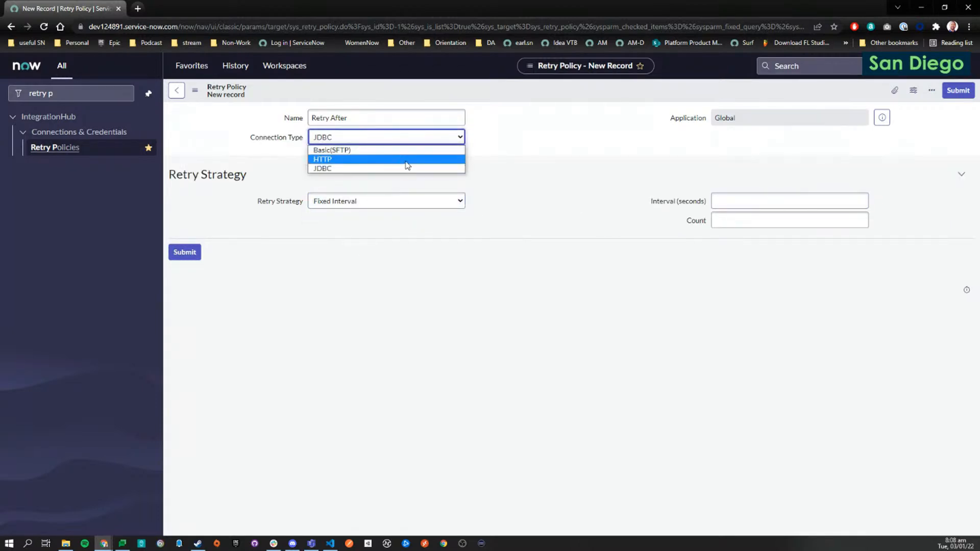
left_click(407, 159)
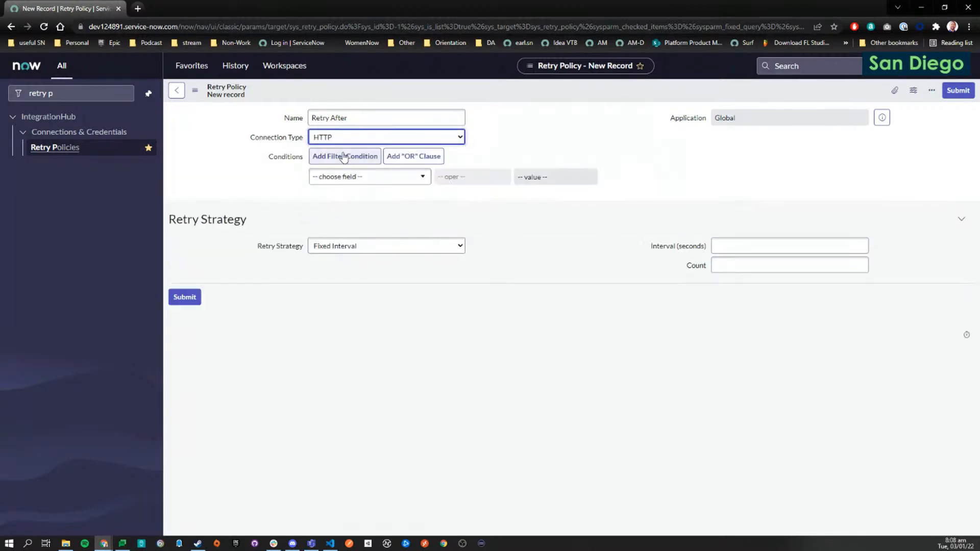
Set the retry strategy to Honor "Retry-After" Header and add the condition Status Code starts with 429.
left_click(345, 251)
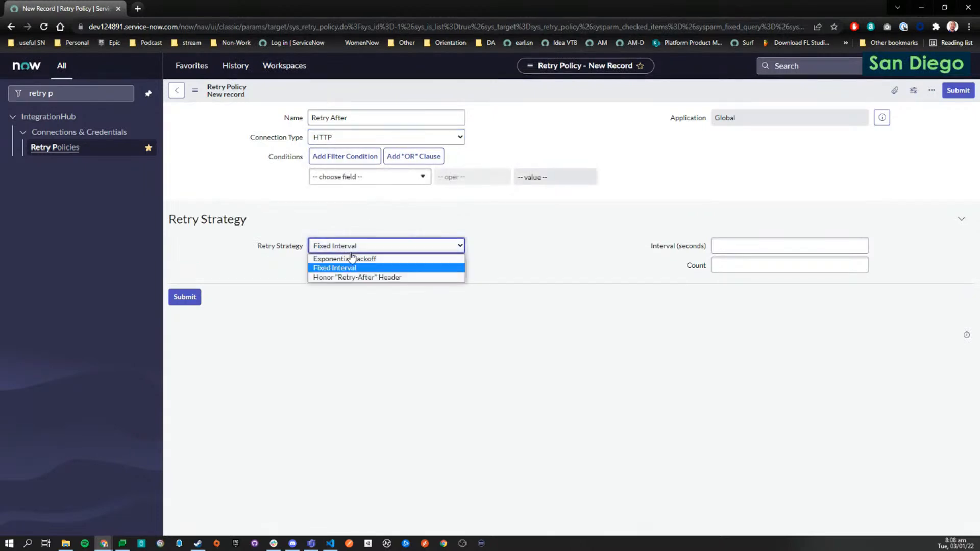
left_click(380, 278)
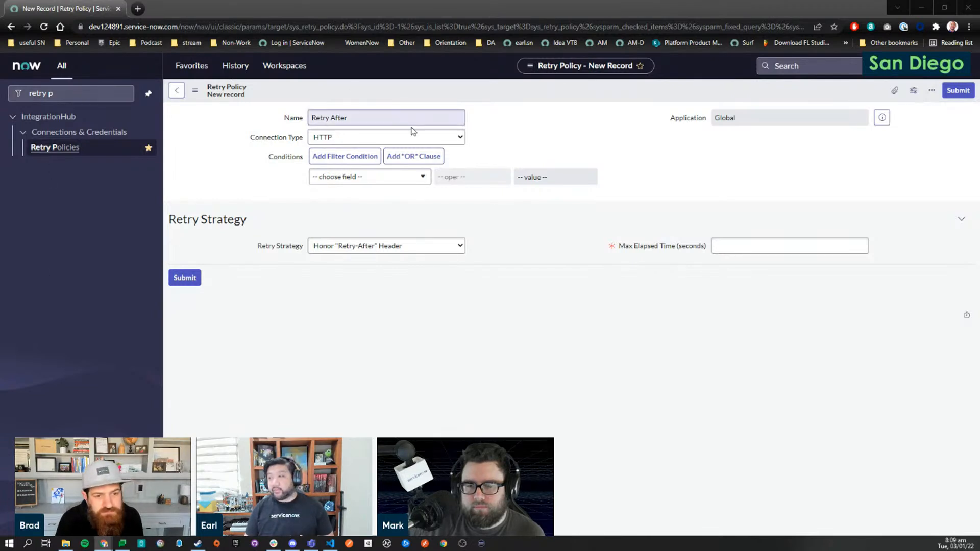
left_click(365, 175)
type("sta")
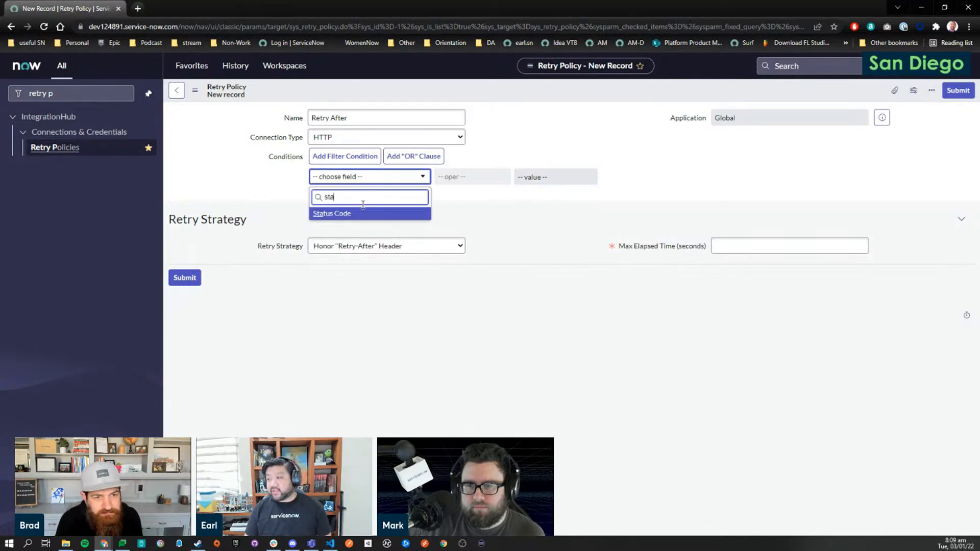
left_click(357, 214)
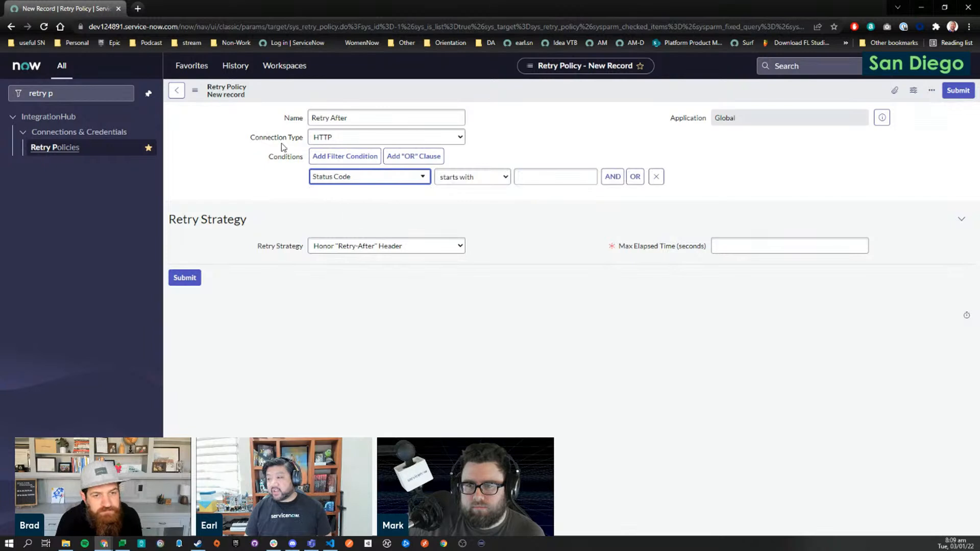
left_click(477, 176)
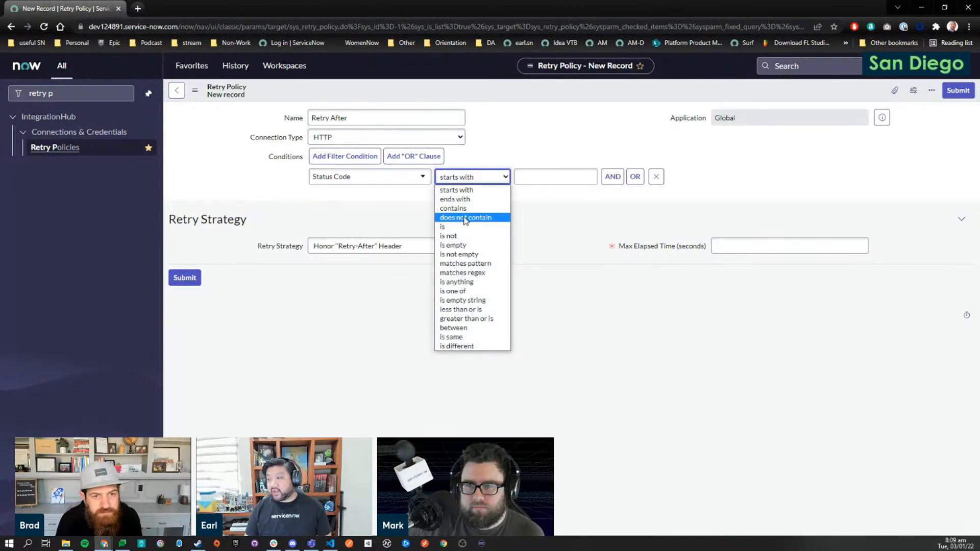
left_click(457, 189)
left_click(550, 173)
type("429")
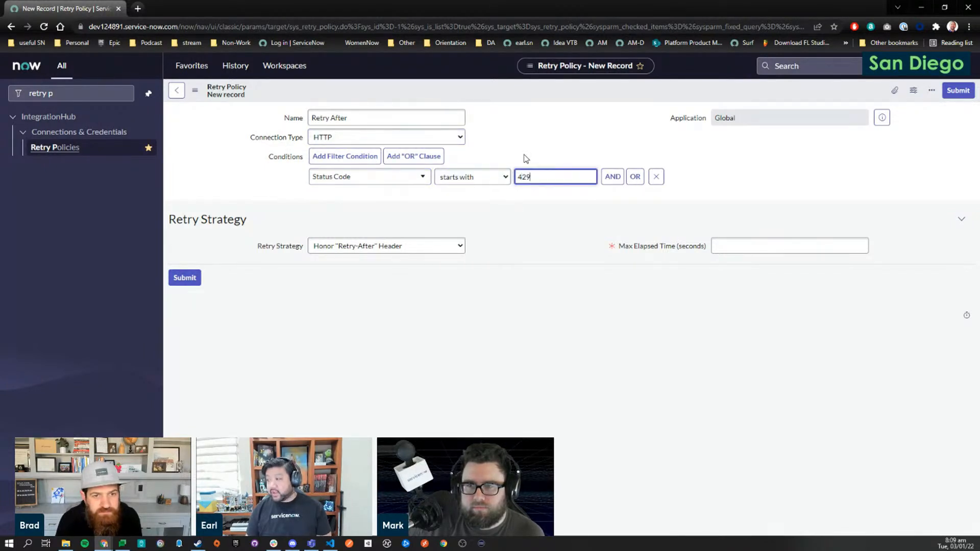
left_click(578, 225)
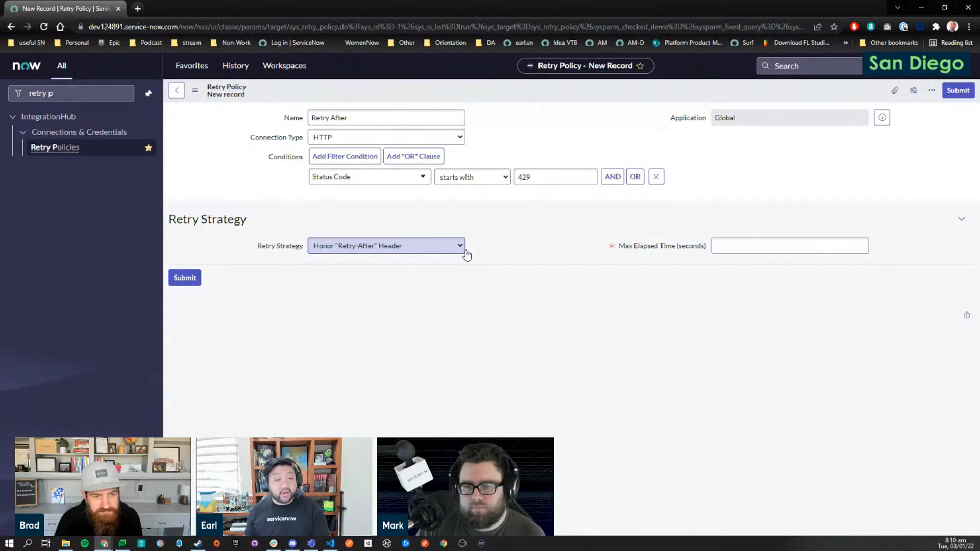
Set the maximum elapsed time to 30 seconds and submit the new retry policy.
triple_click(508, 241)
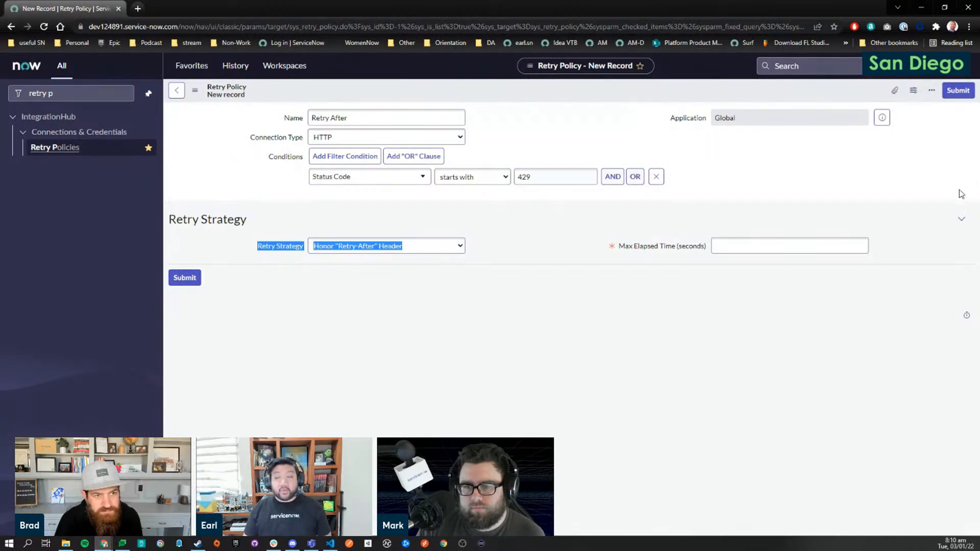
left_click(512, 300)
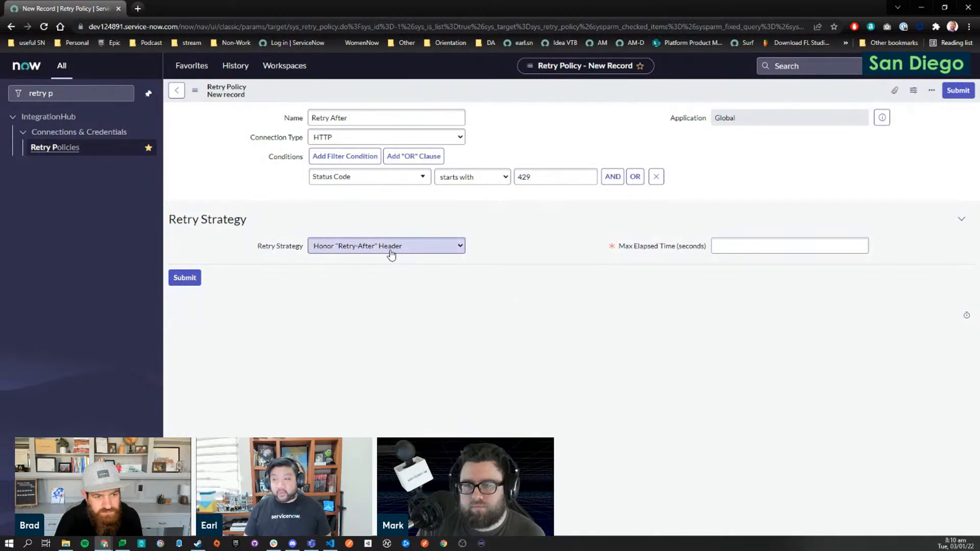
left_click(715, 244)
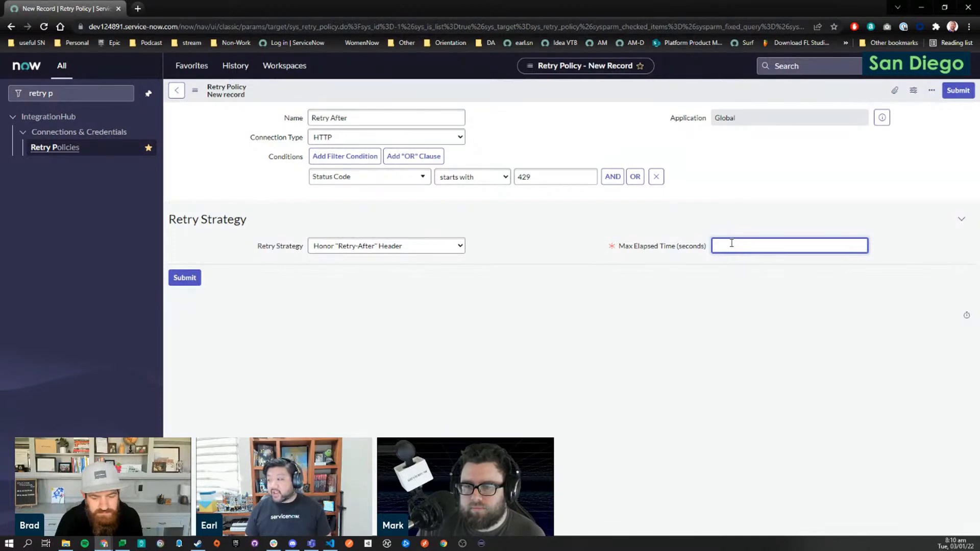
type("30")
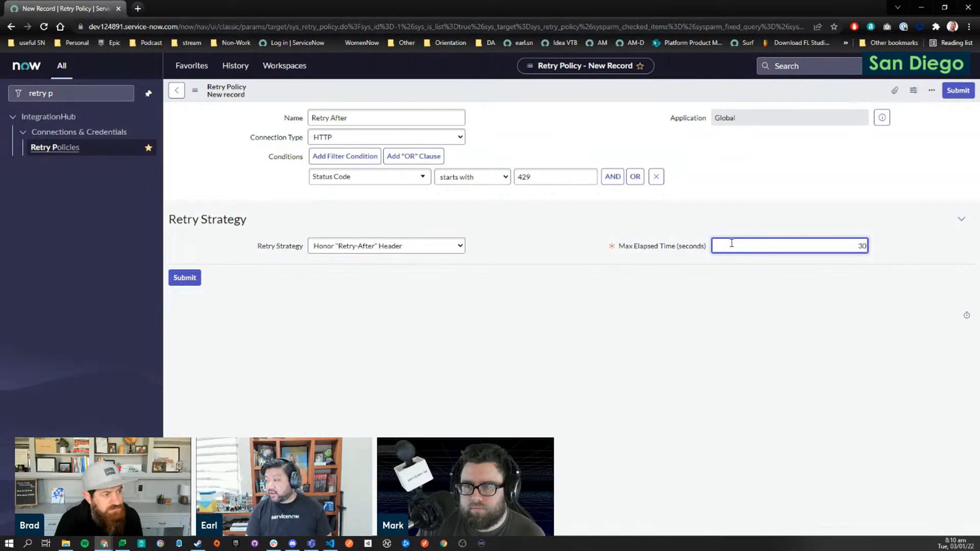
left_click(629, 355)
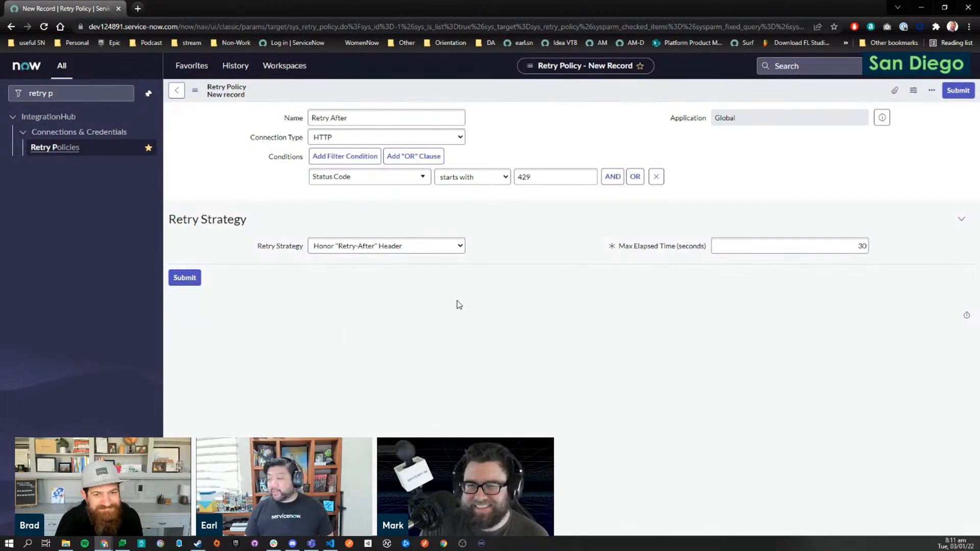
left_click(186, 280)
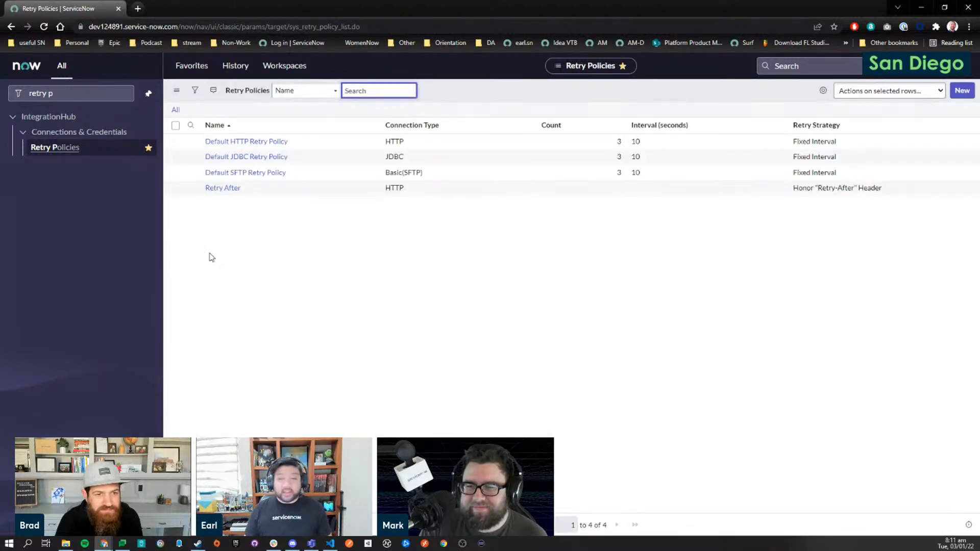
Find Flow Designer with the navigator filter text "flow des" and open it.
left_click(73, 89)
type("f")
key("ctrl+BackSpace")
key("ctrl+BackSpace")
type("flow des")
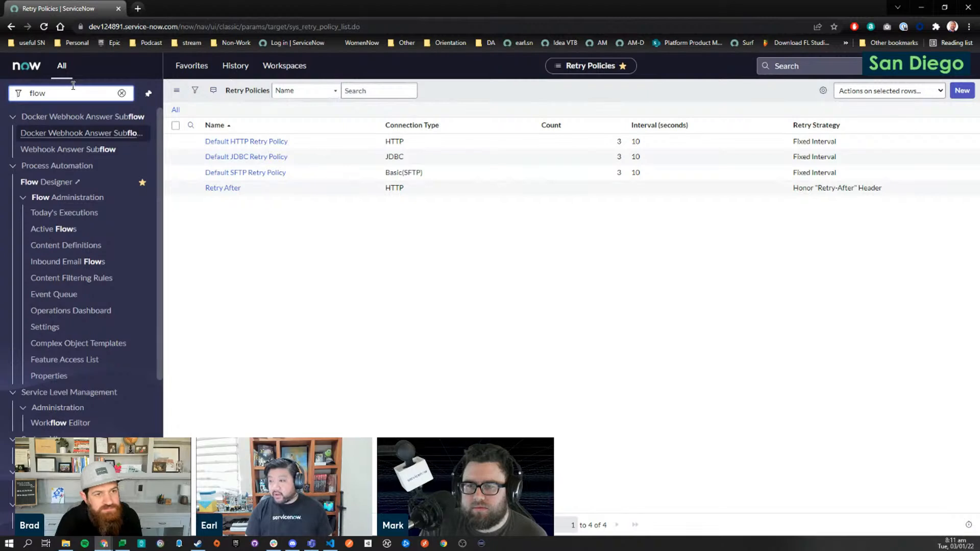
left_click(63, 131)
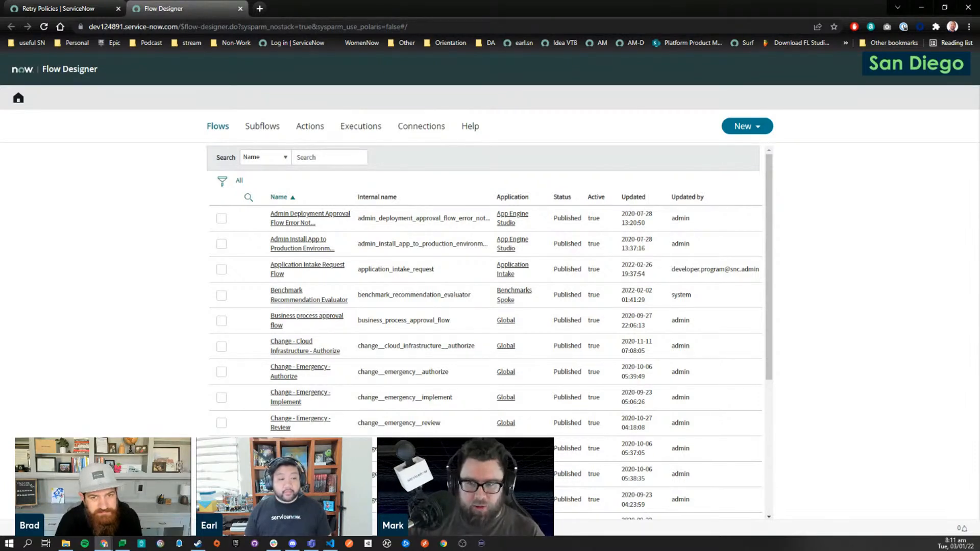
Open the Retry After policy record from the Retry Policies list to review it, and return to Flow Designer.
left_click(104, 6)
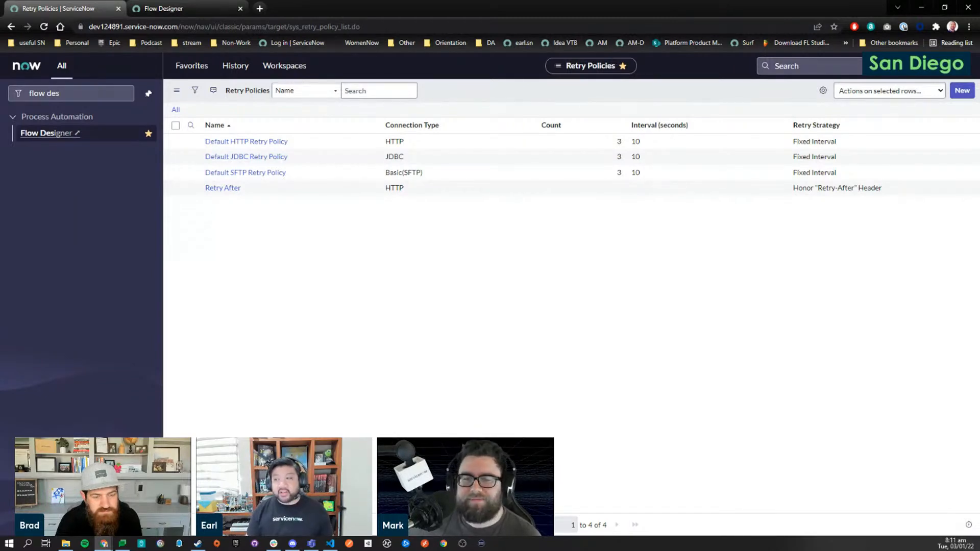
left_click(222, 188)
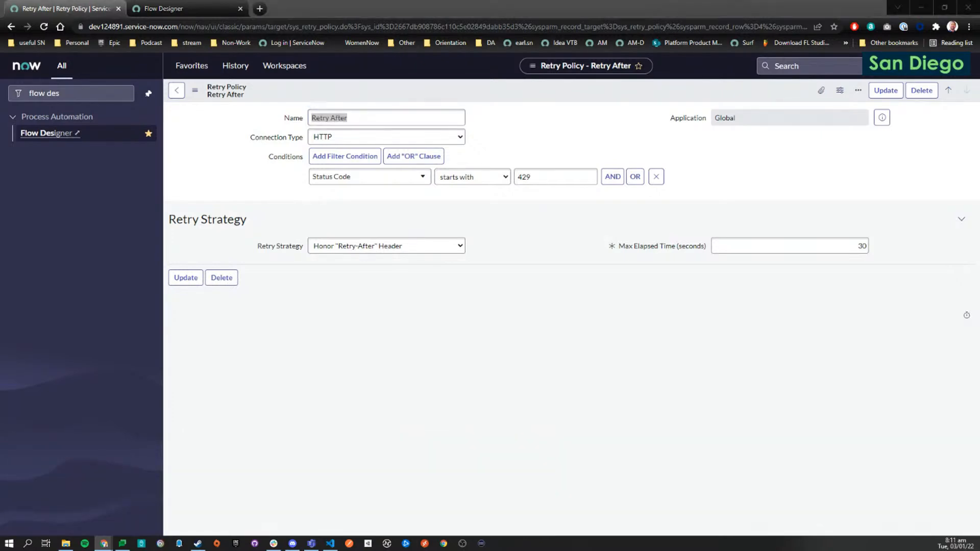
left_click(186, 6)
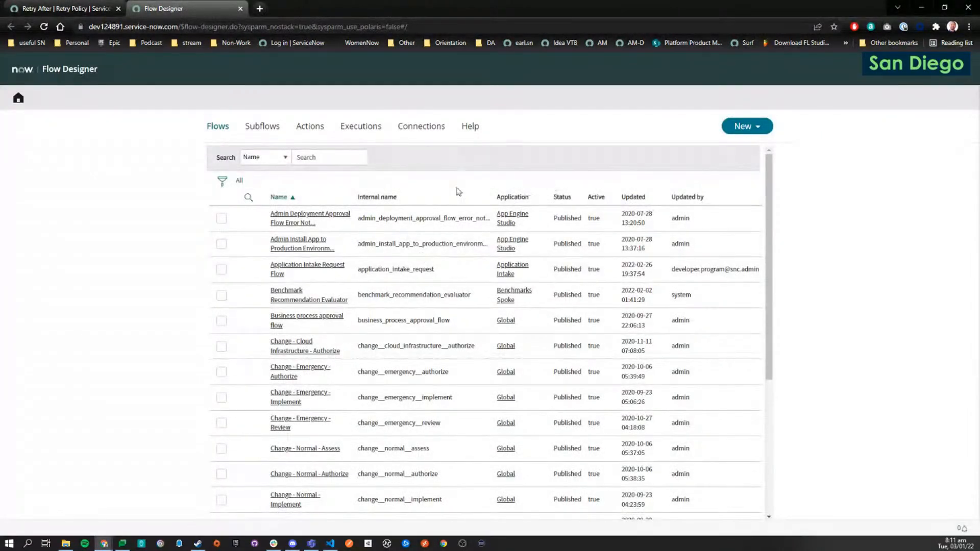
Create a new action named Retry After Demo in the Global application, accessible from all application scopes, and submit its properties.
left_click(324, 126)
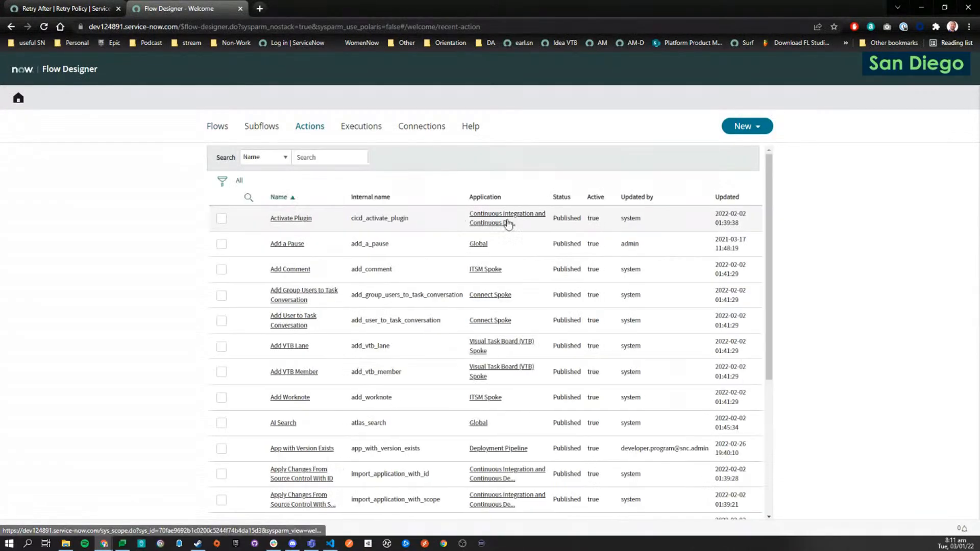
left_click(744, 126)
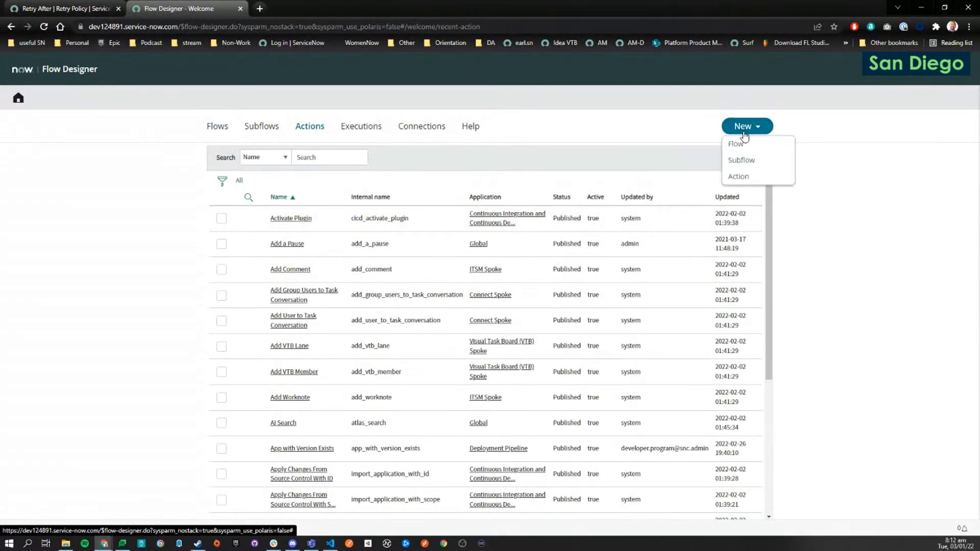
left_click(748, 177)
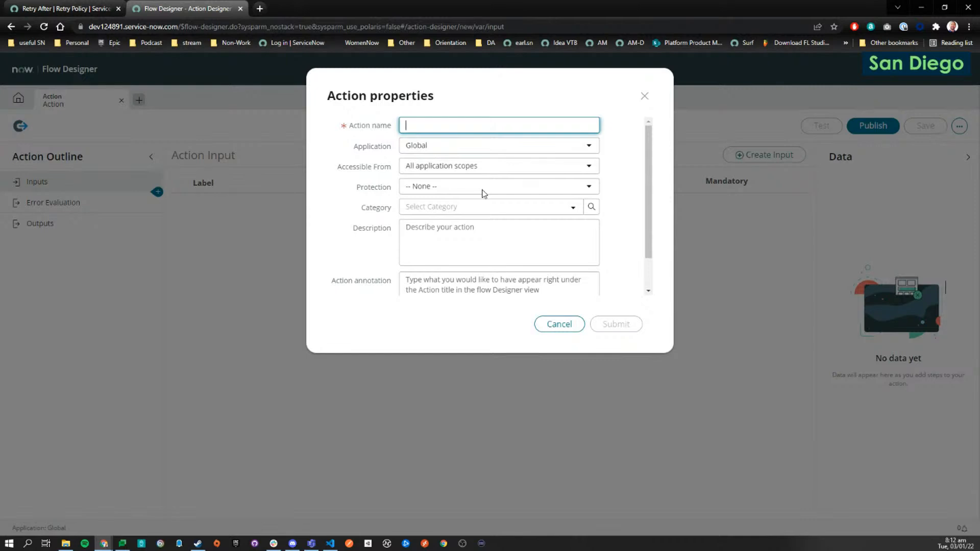
type("Retry A")
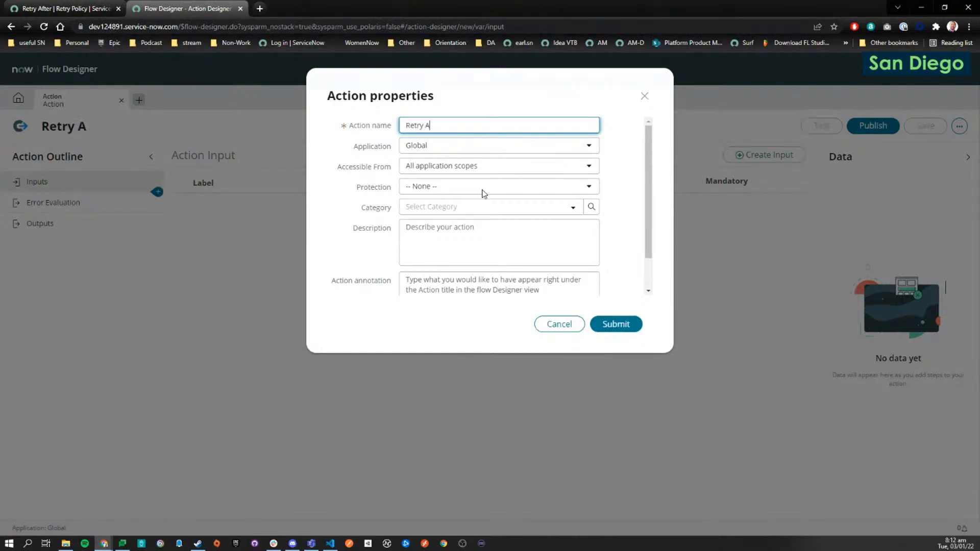
type("fter Demo")
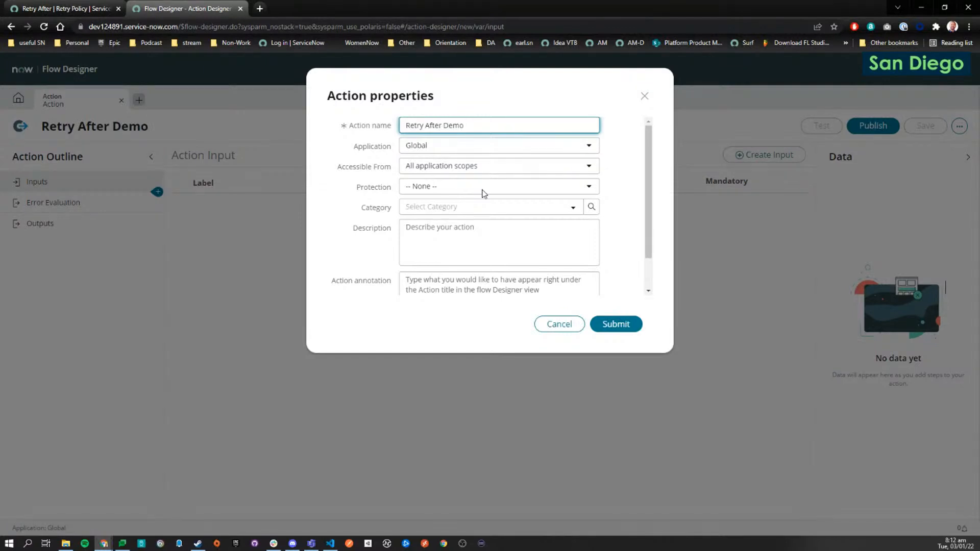
key("Tab")
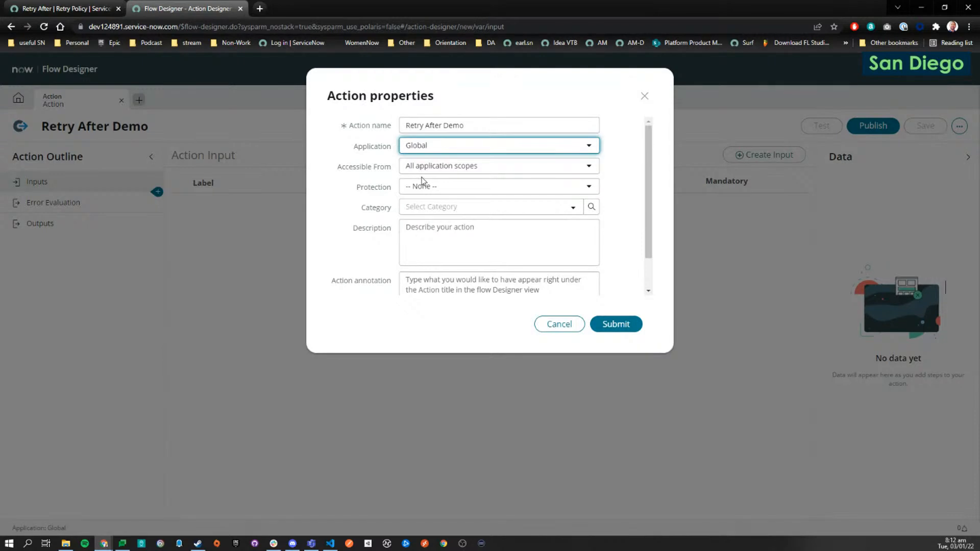
left_click(434, 240)
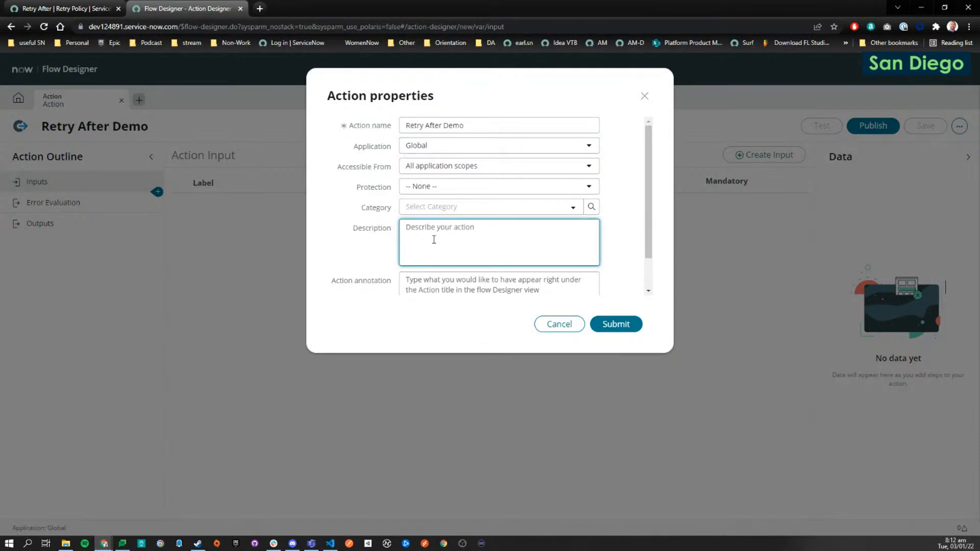
left_click(459, 207)
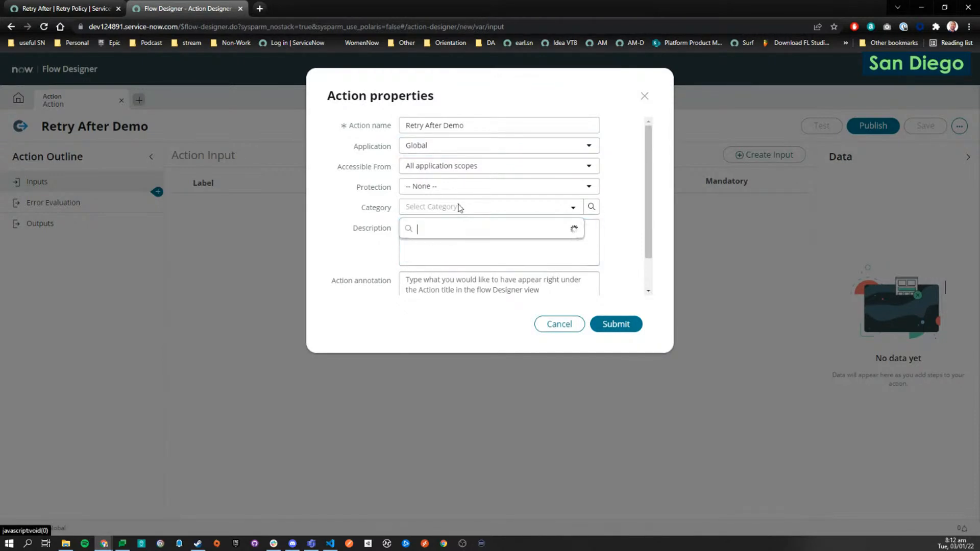
left_click(476, 210)
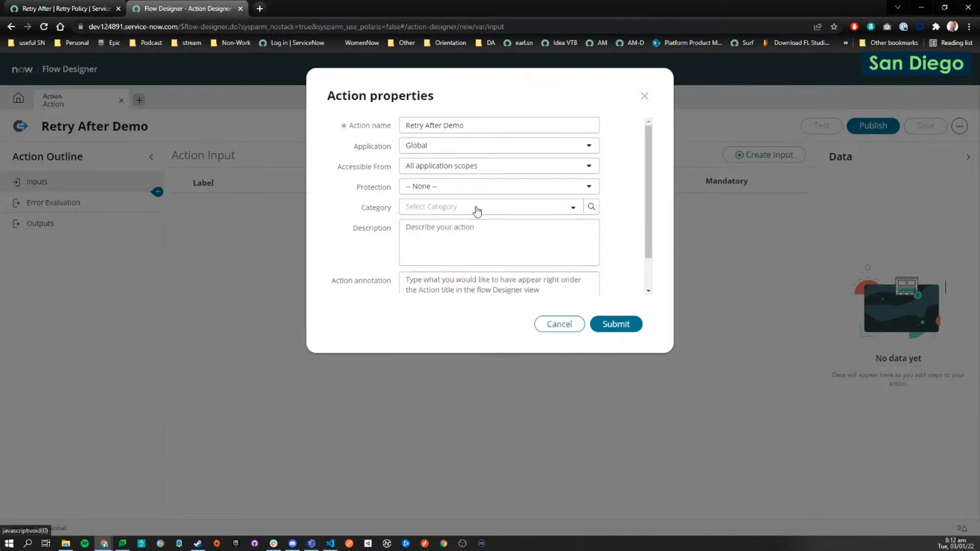
scroll(594, 272, "down", 1)
left_click(616, 324)
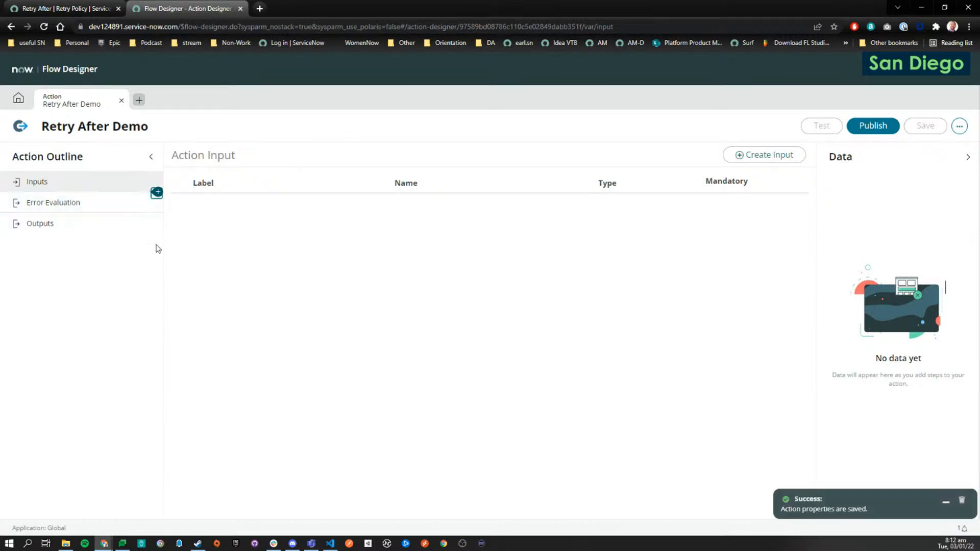
Add a REST integration step to the Retry After Demo action.
left_click(156, 192)
scroll(372, 219, "down", 15)
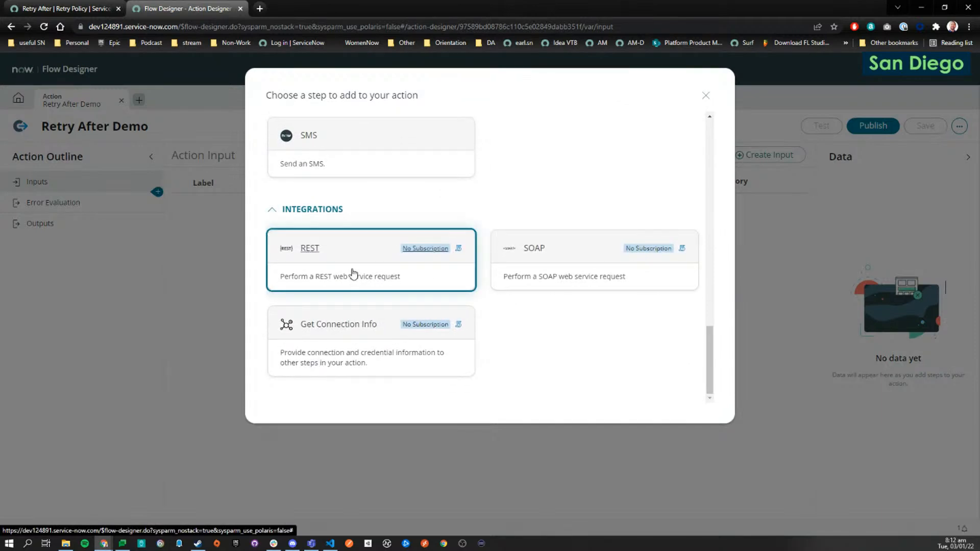
left_click(350, 256)
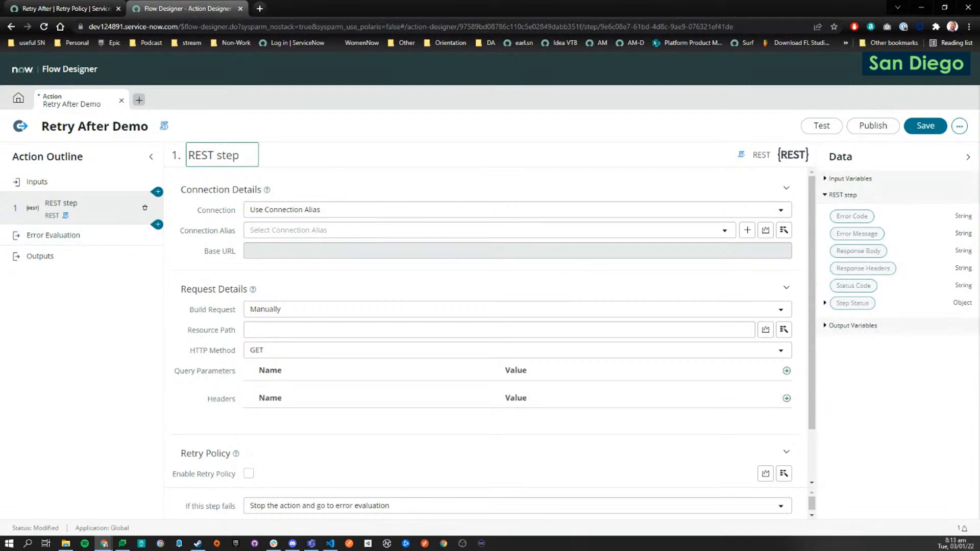
key("alt+Tab")
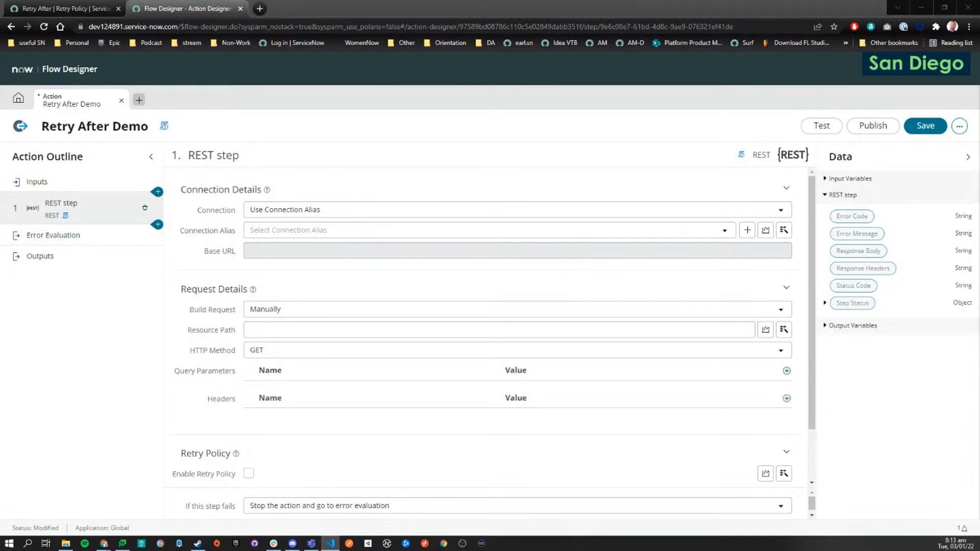
left_click(225, 269)
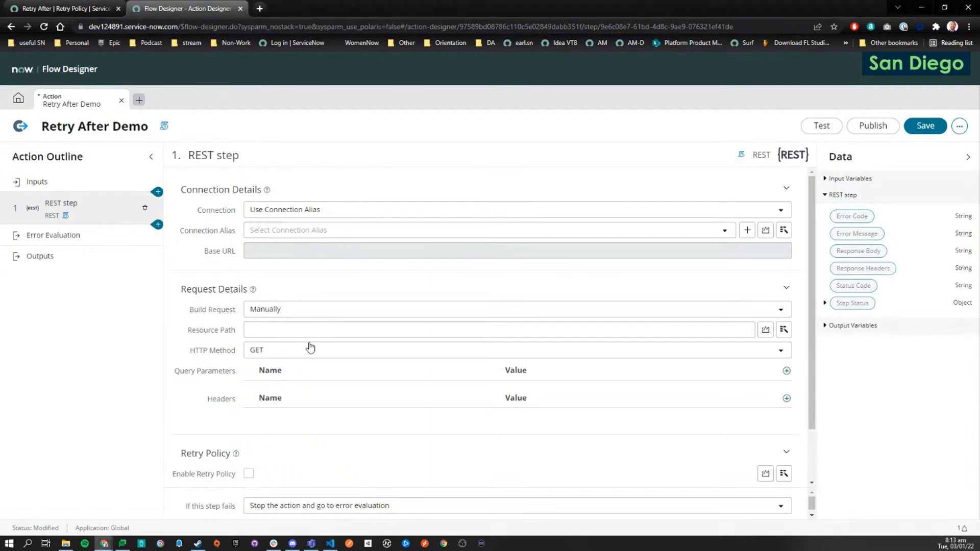
left_click(277, 330)
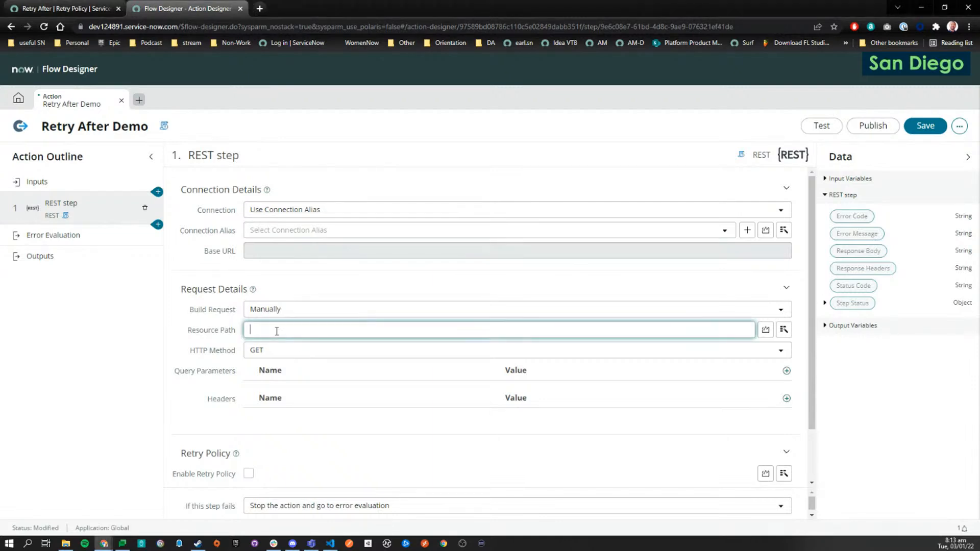
left_click(328, 207)
left_click(314, 227)
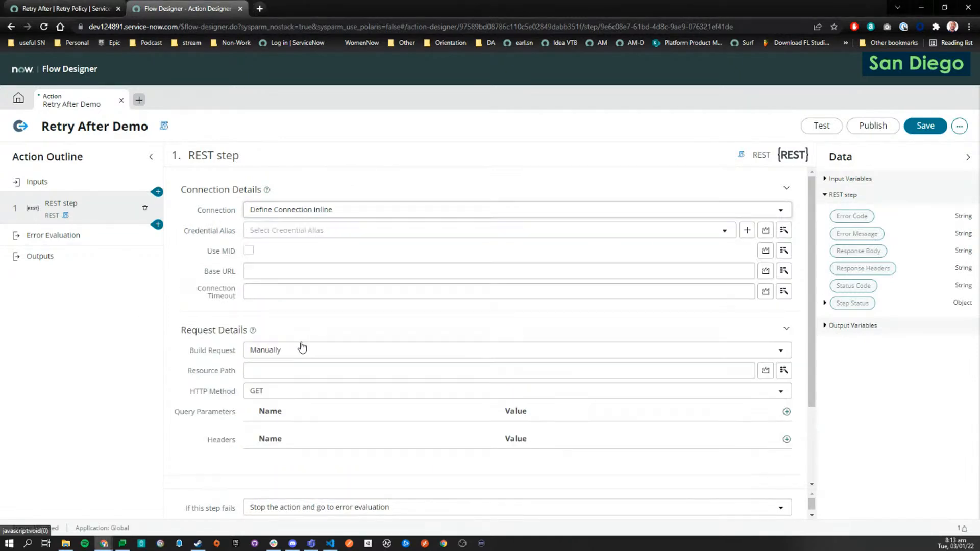
left_click(293, 272)
type("https://earl.service-now.com/api/snc/retryafter")
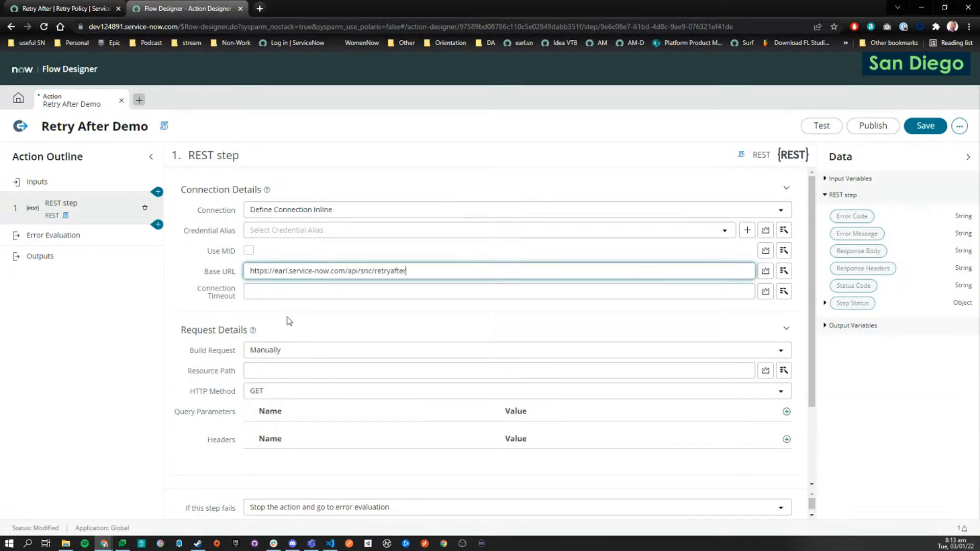
key("alt+Tab")
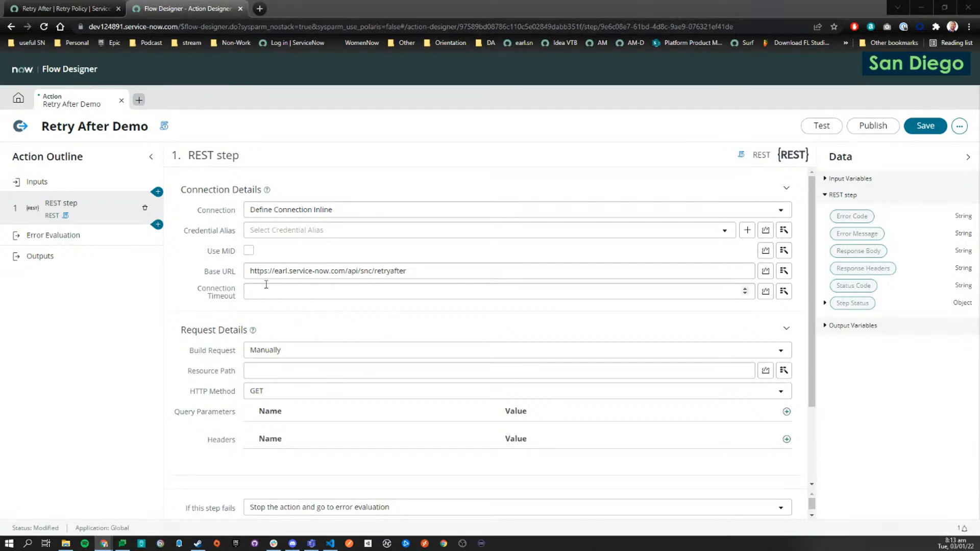
left_click(346, 275)
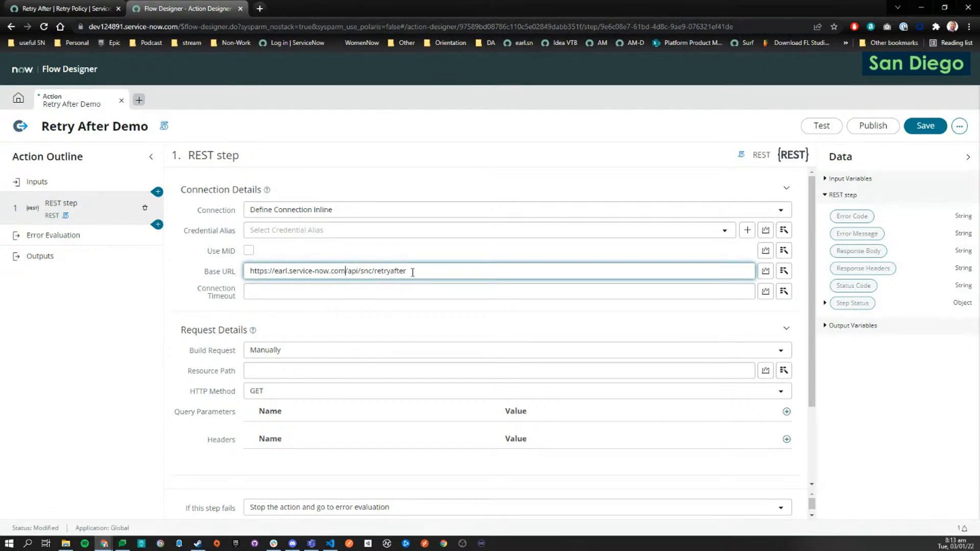
Try a foreground test run of the action with its retry policy left disabled, and dismiss the test dialog.
scroll(370, 360, "down", 1)
scroll(370, 360, "down", 1)
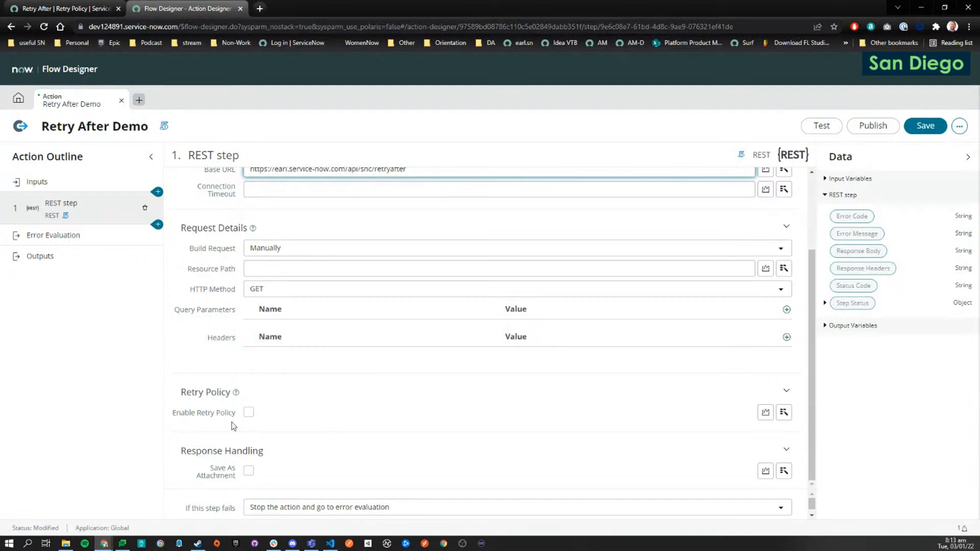
left_click(821, 128)
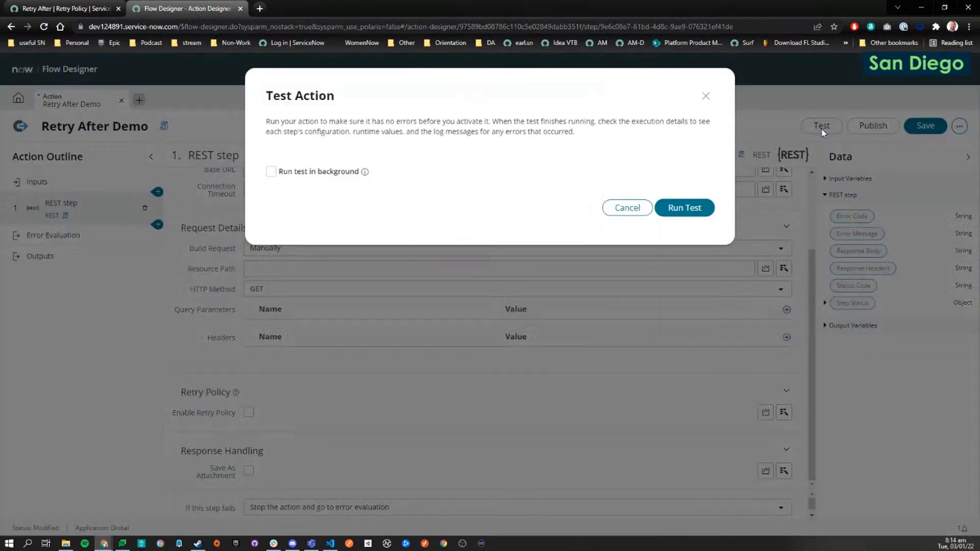
left_click(689, 208)
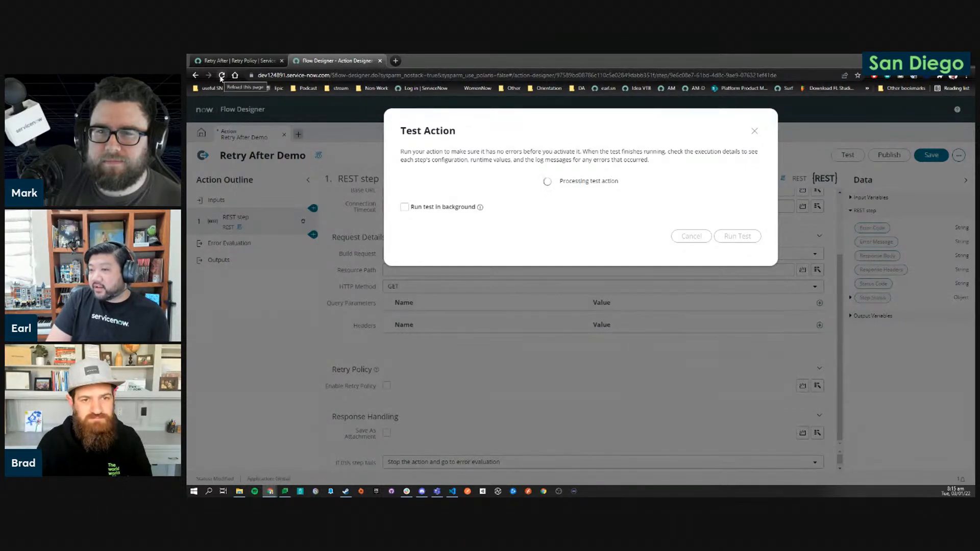
left_click(753, 131)
Try to save the Retry After Demo action, and reload the Flow Designer page.
left_click(930, 155)
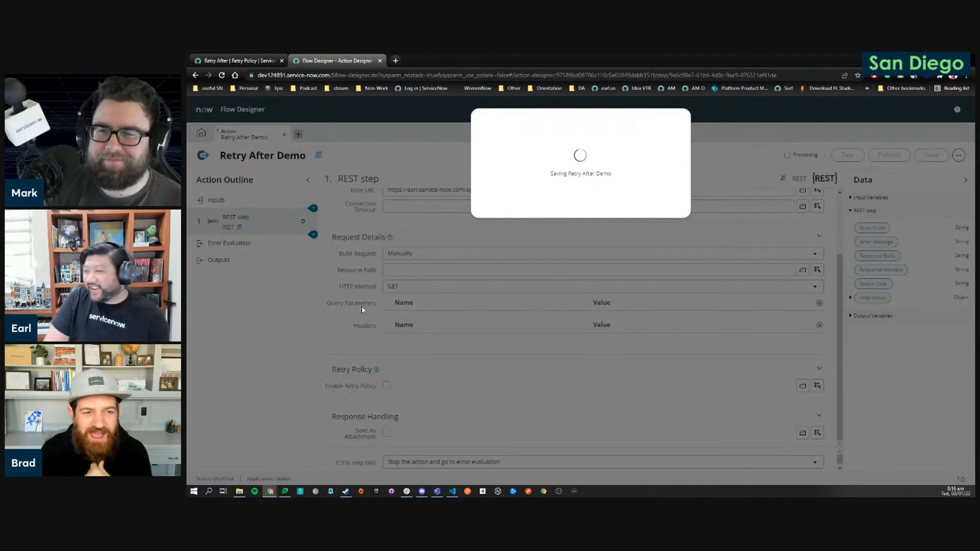
left_click(222, 76)
left_click(620, 122)
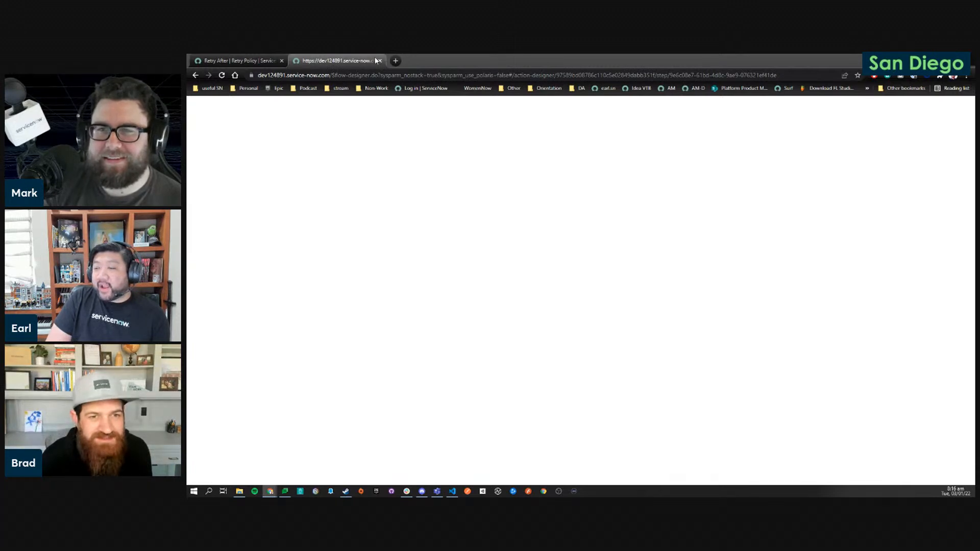
Try to load the instance's home page in a separate browser tab, and close that tab.
left_click(396, 61)
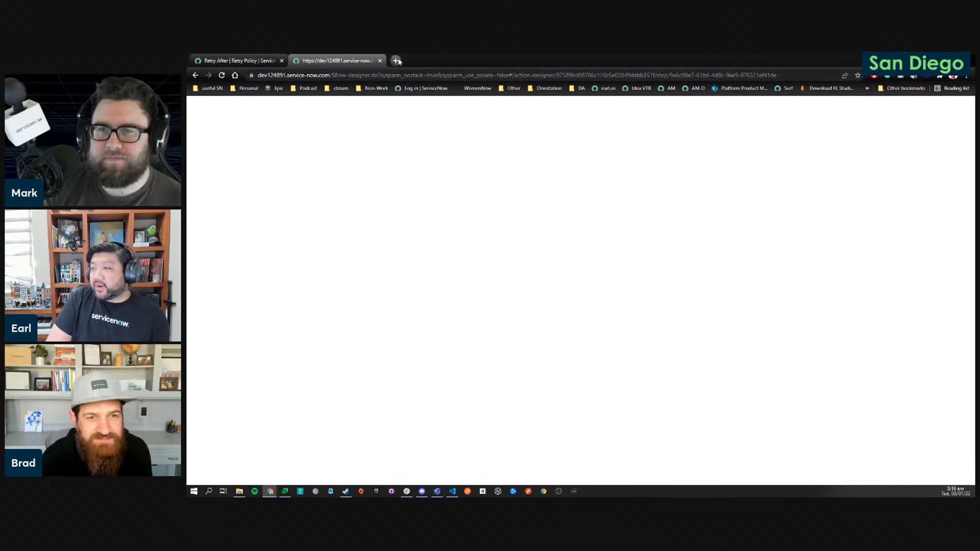
left_click(412, 88)
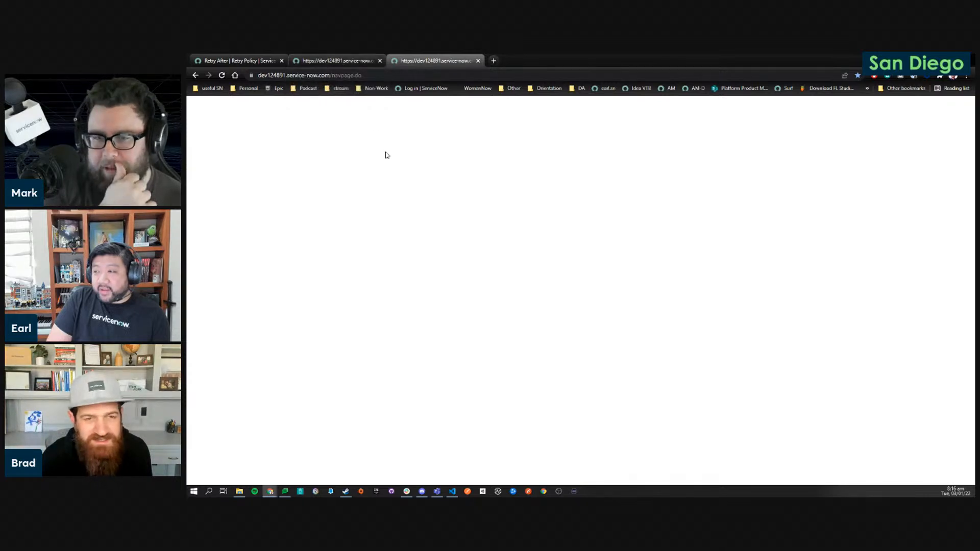
middle_click(431, 59)
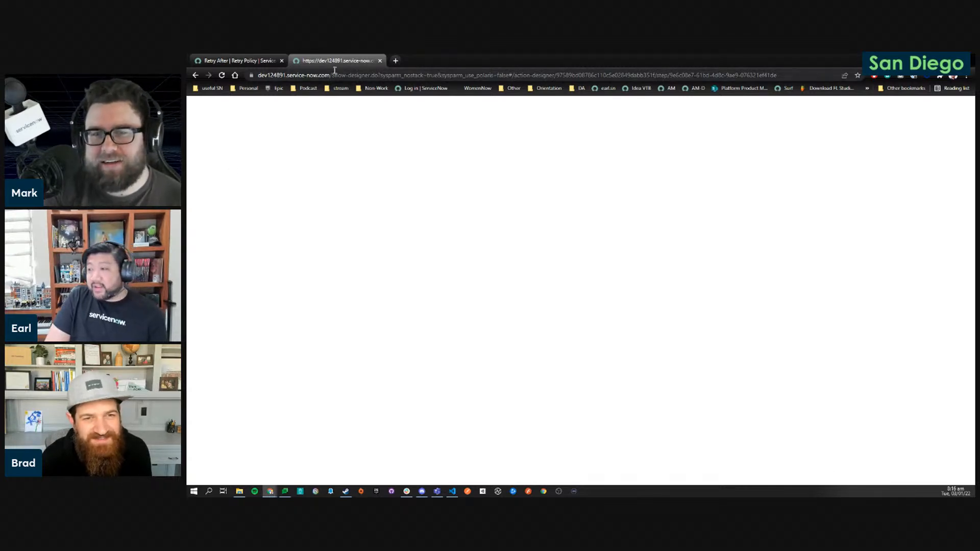
Cancel the session's running transaction by loading cancel_my_transaction.do on the dev124891 instance.
left_click_drag(352, 75, 722, 83)
key("BackSpace")
key("BackSpace")
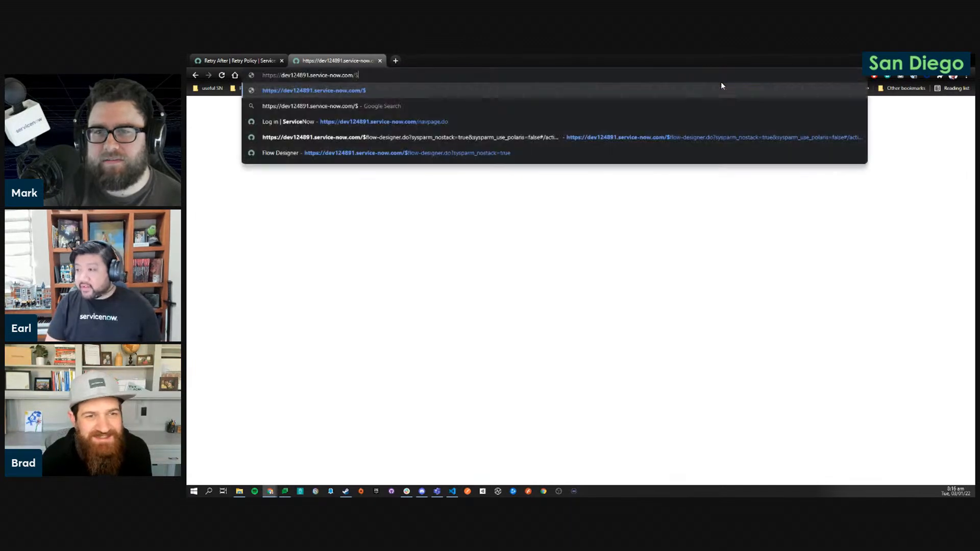
type("cancel_my")
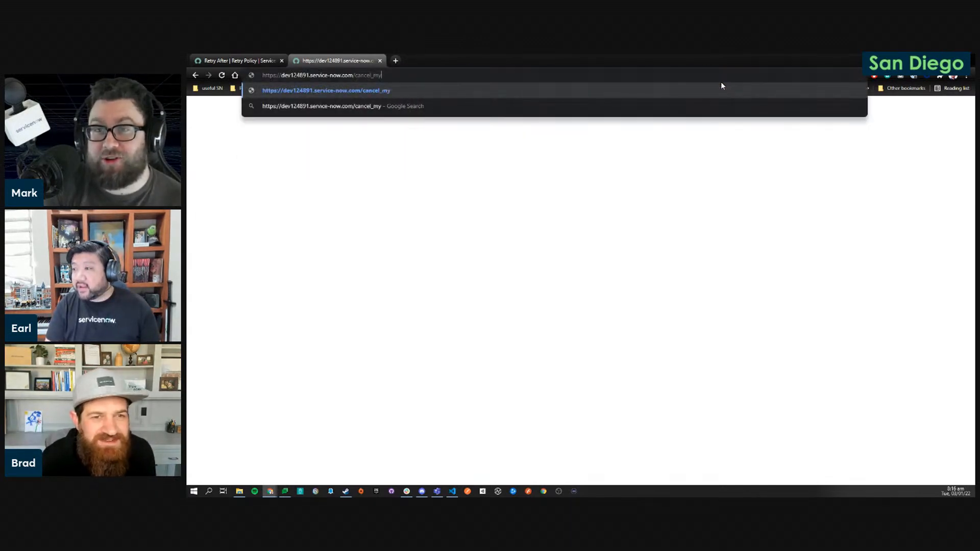
type("_transaction.do")
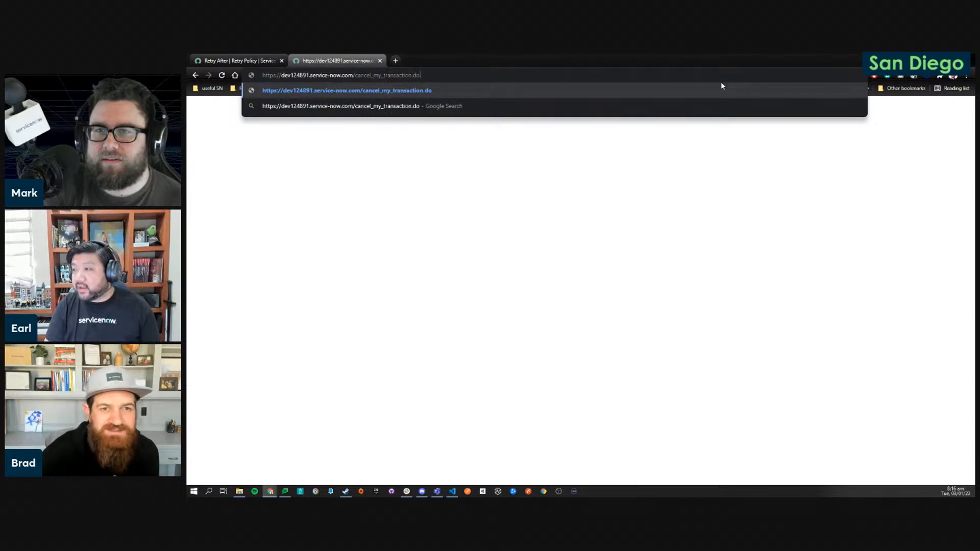
key("Return")
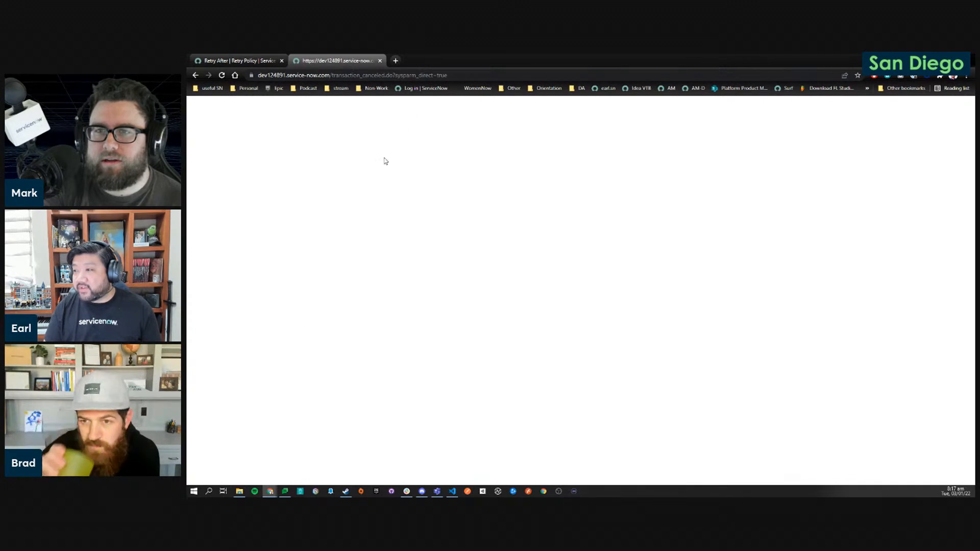
Reload the instance's home page, reopen Flow Designer using the navigator filter text "flow de", and show the list of actions.
left_click(434, 89)
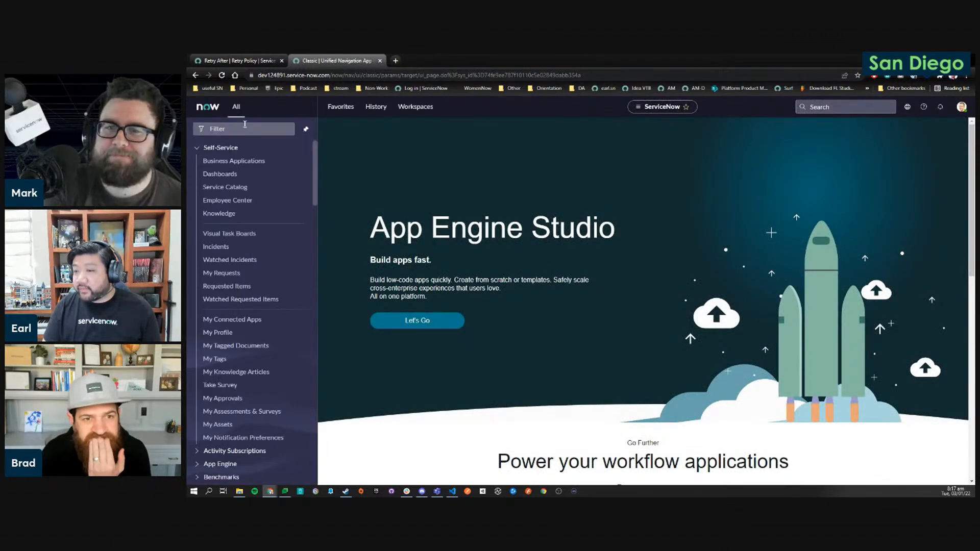
left_click(245, 125)
type("flow de")
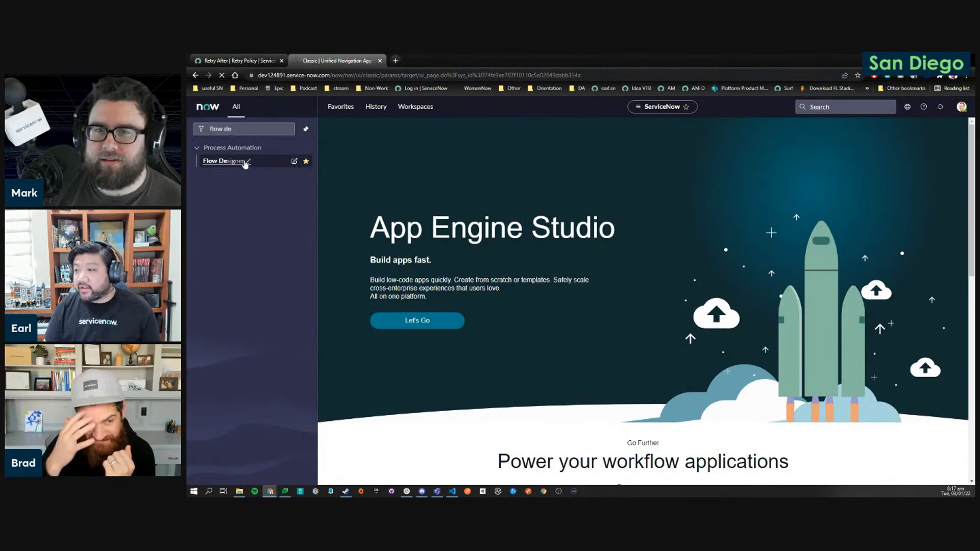
left_click(224, 160)
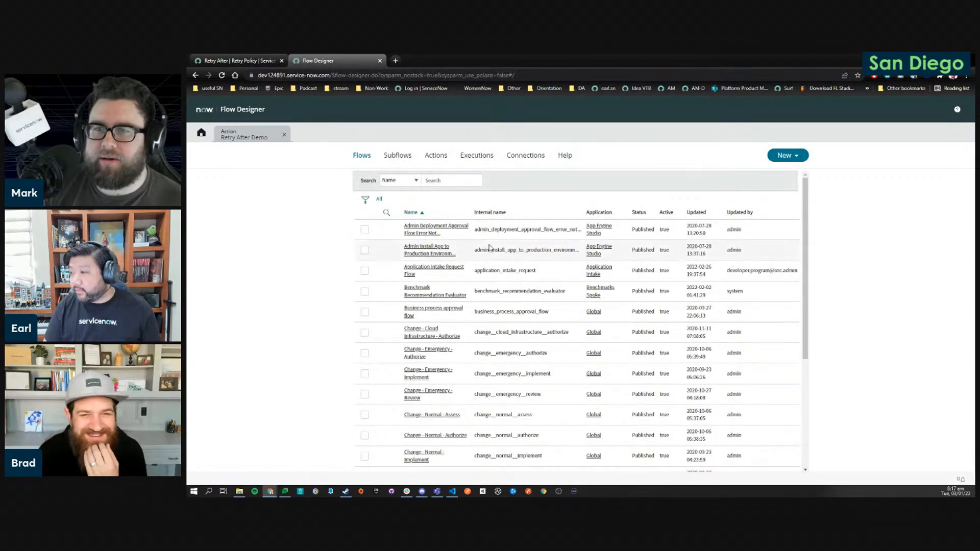
left_click(432, 156)
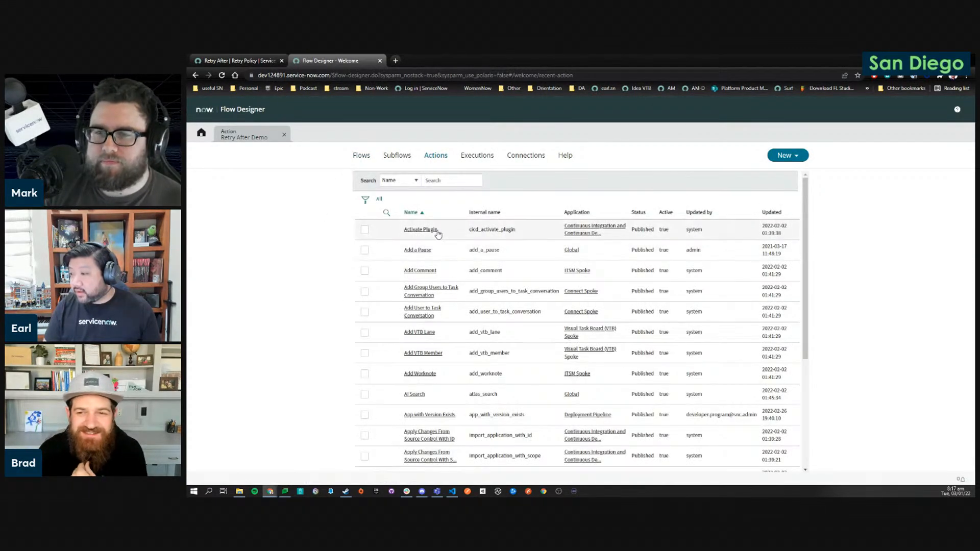
Sort the actions list by Updated, open the Retry After Demo action, and add a REST step to it.
left_click(773, 213)
left_click(442, 261)
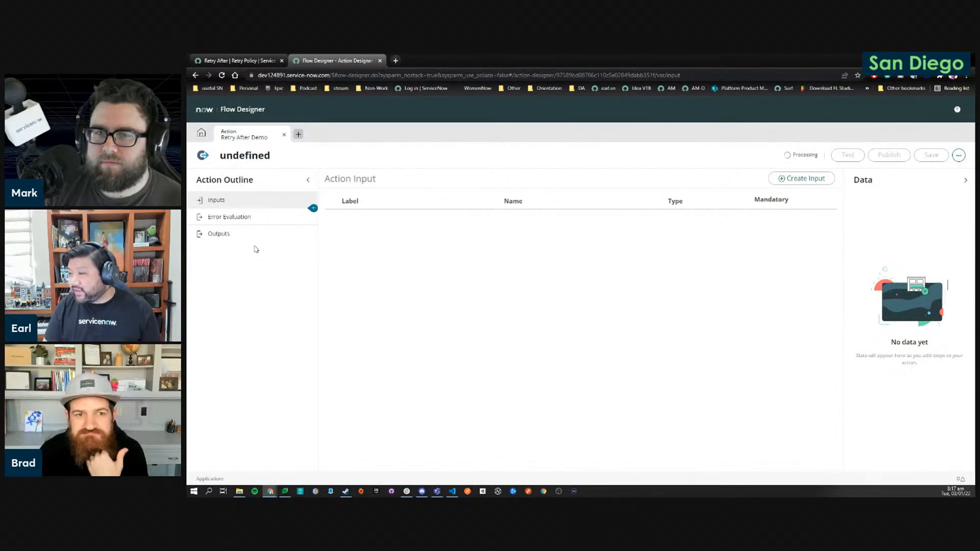
left_click(313, 210)
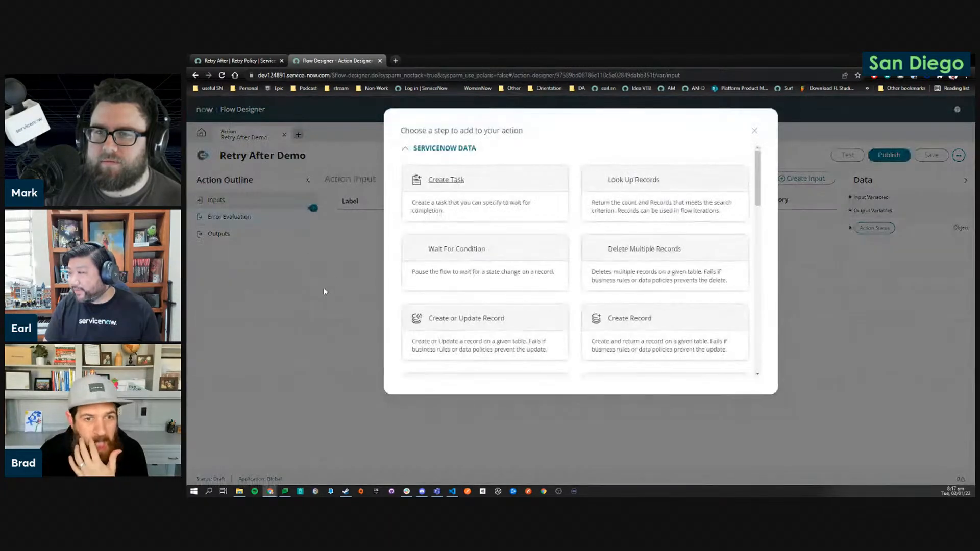
scroll(484, 306, "down", 4)
scroll(464, 310, "down", 10)
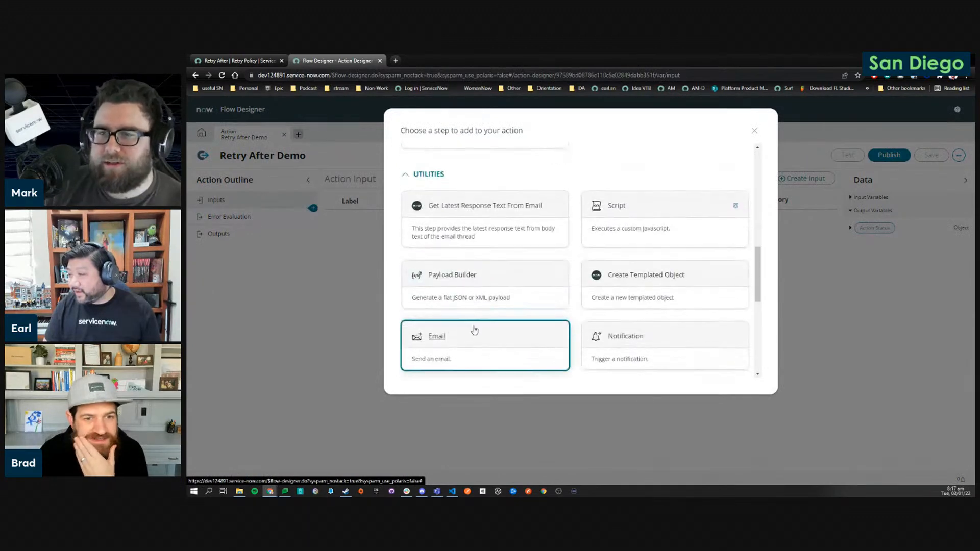
left_click(474, 327)
left_click(427, 319)
type("https://earl.service-now.com/api/snc/retryafter")
scroll(461, 391, "down", 1)
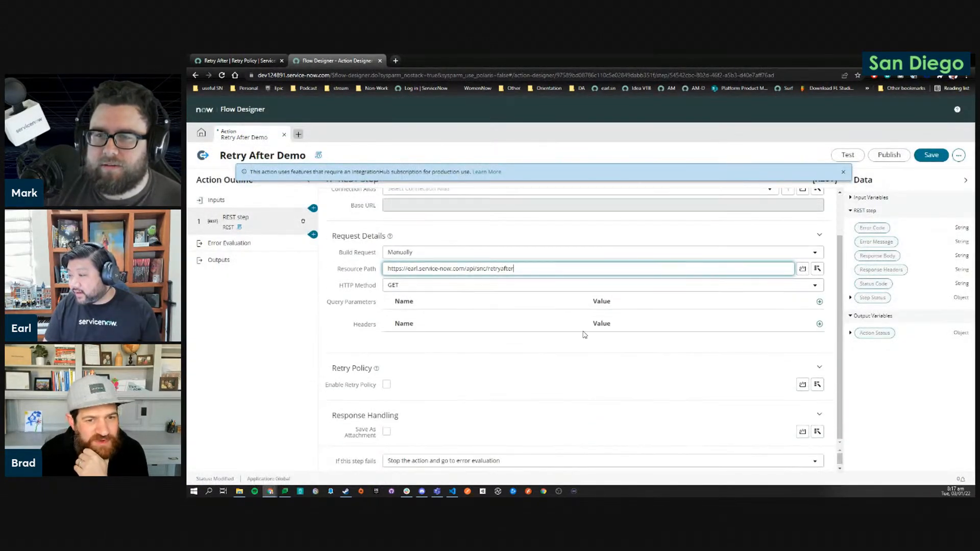
left_click(932, 154)
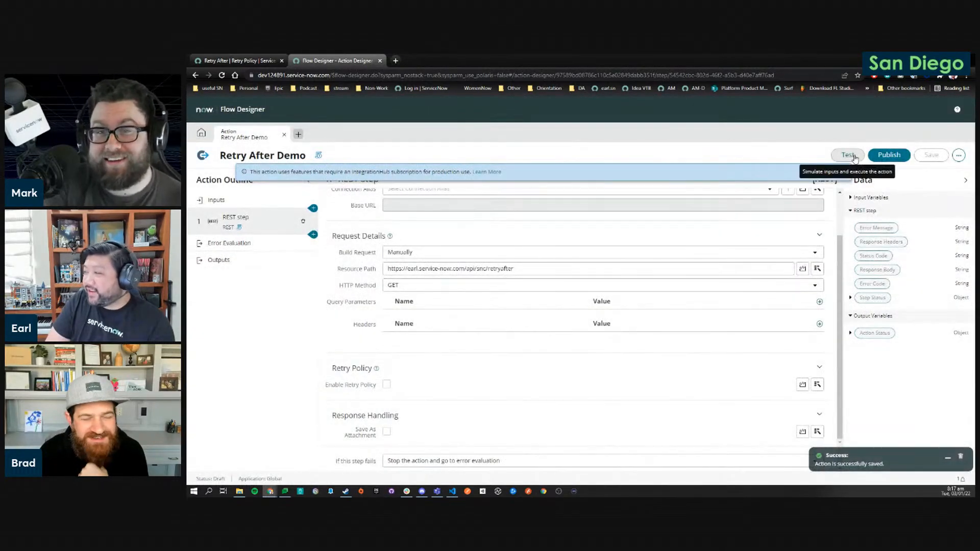
Run a test of the Retry After Demo action, check the error in its execution details, and return to the action.
left_click(848, 155)
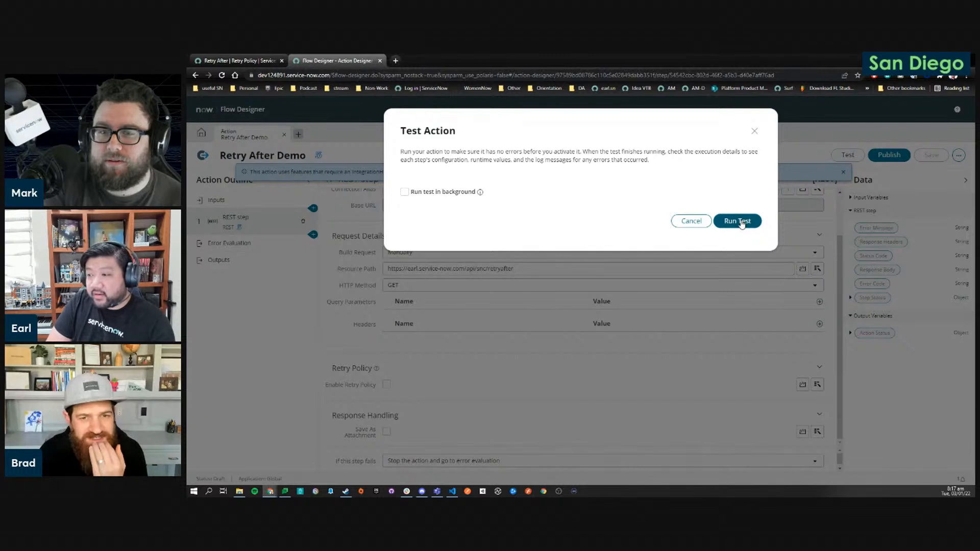
left_click(740, 223)
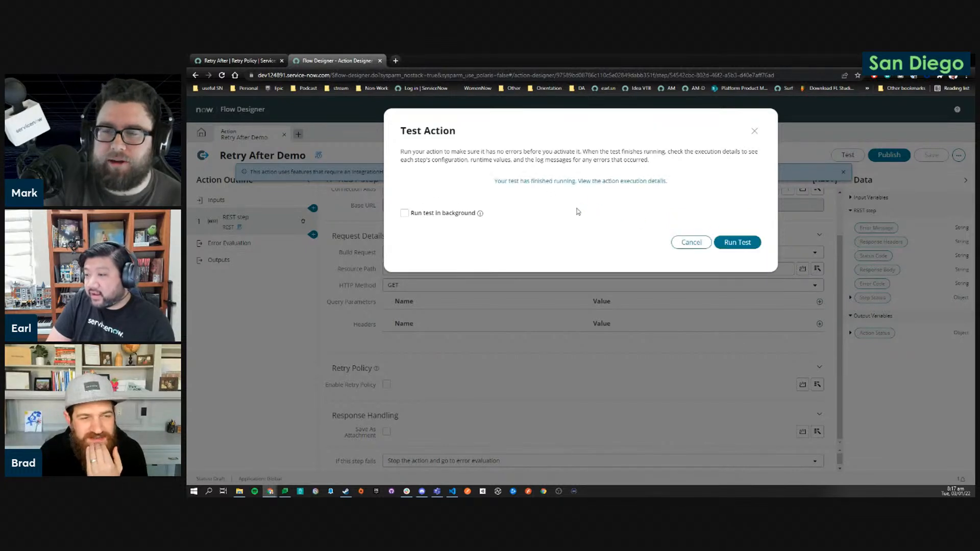
left_click(574, 182)
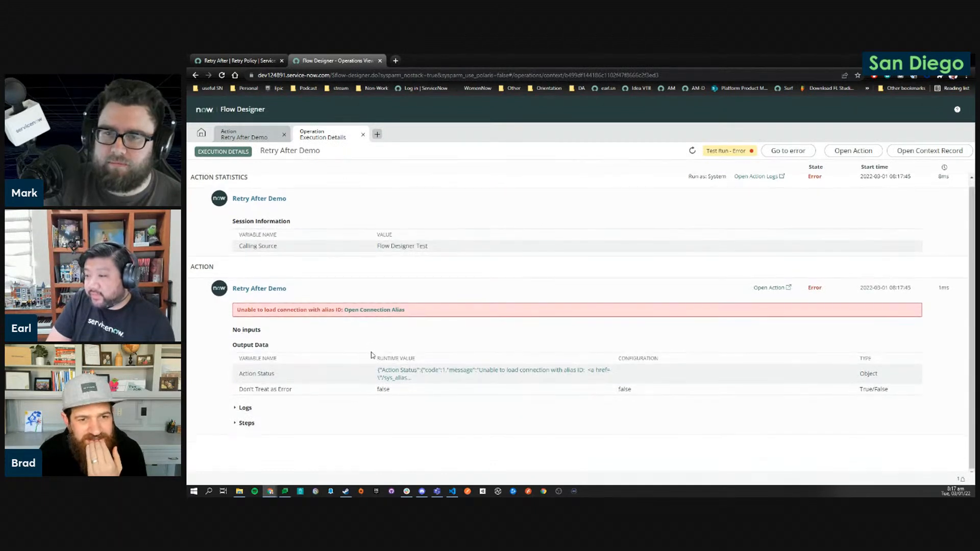
left_click_drag(316, 309, 322, 310)
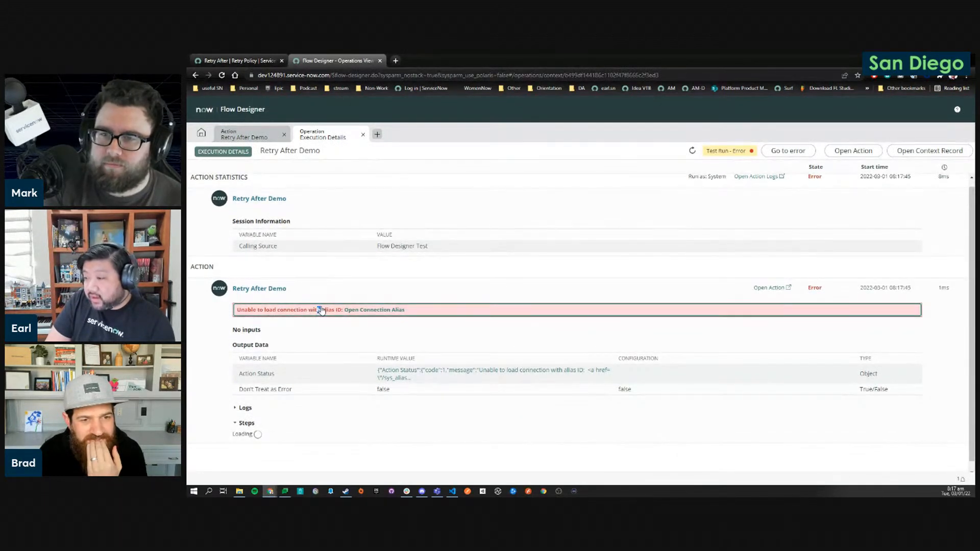
key("alt+Left")
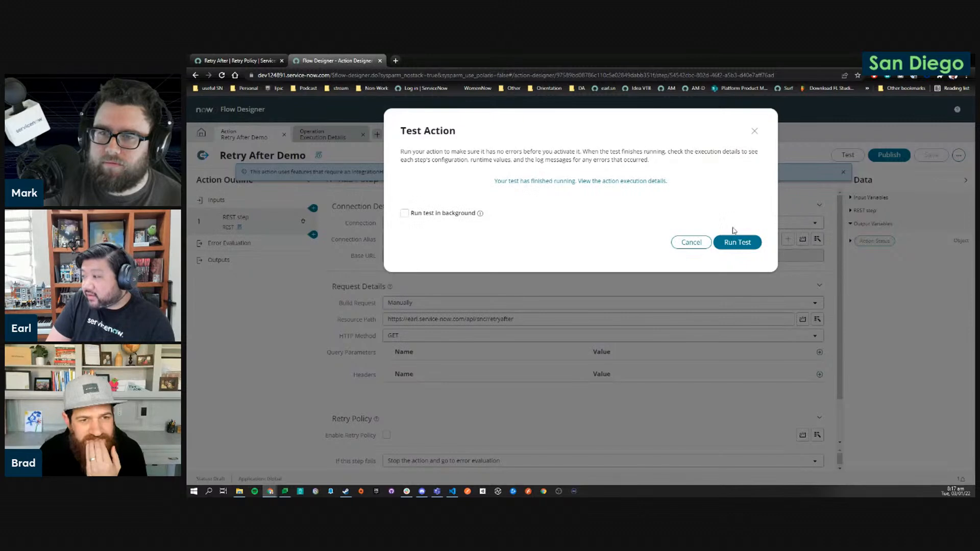
left_click(692, 244)
Change the REST step's connection to Define Connection Inline and save the action.
left_click(442, 223)
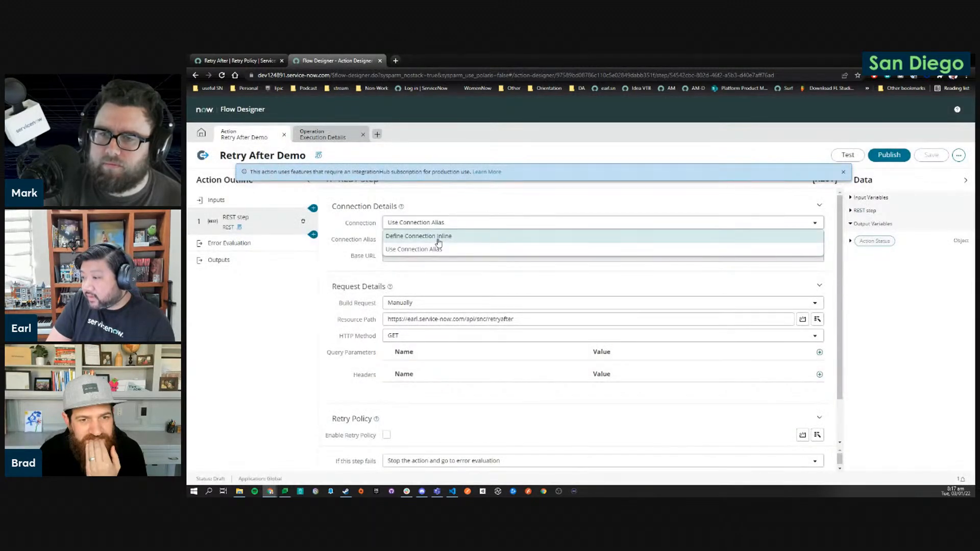
left_click(438, 241)
left_click(442, 272)
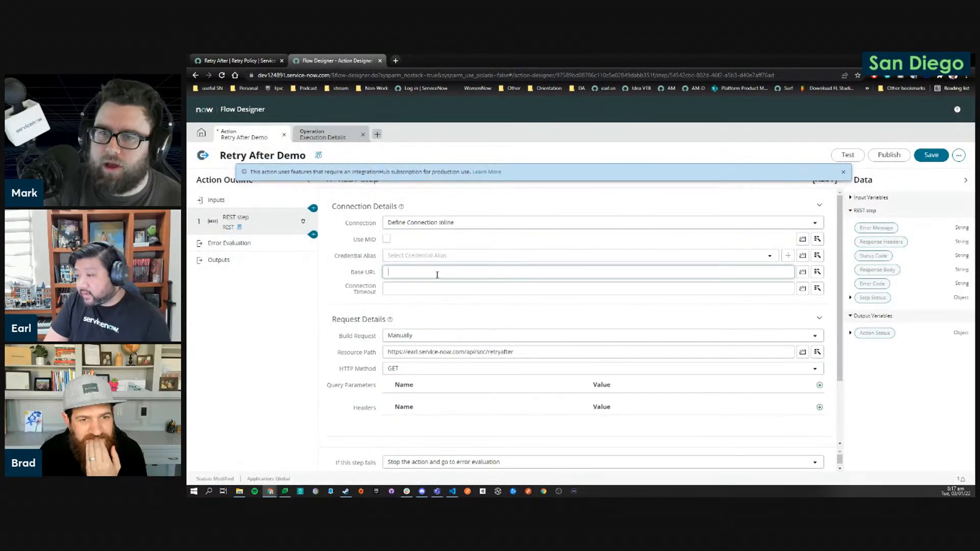
left_click(478, 357)
left_click(930, 155)
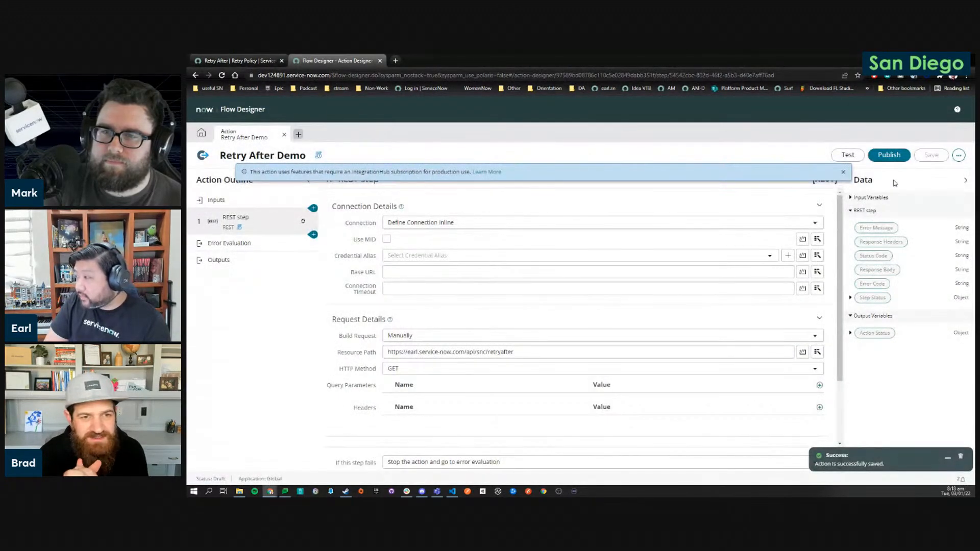
Test the action with the inline connection, examine the REST step's error in the execution details, and return to the action.
left_click(848, 155)
left_click(737, 220)
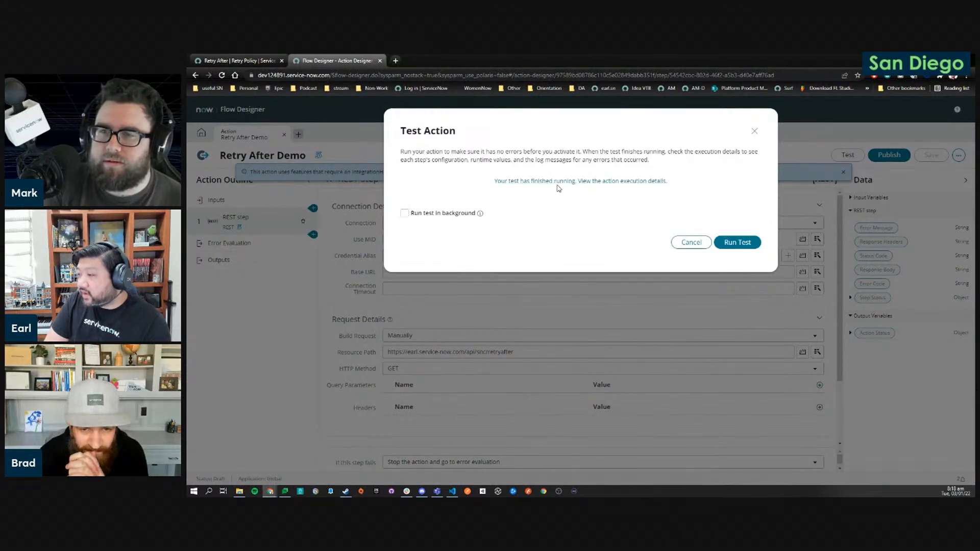
left_click(567, 181)
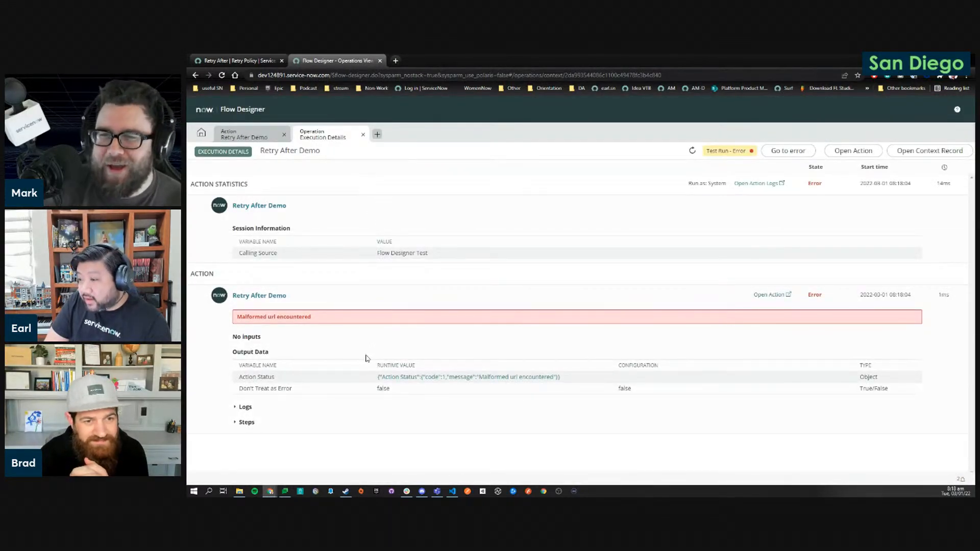
left_click(367, 320)
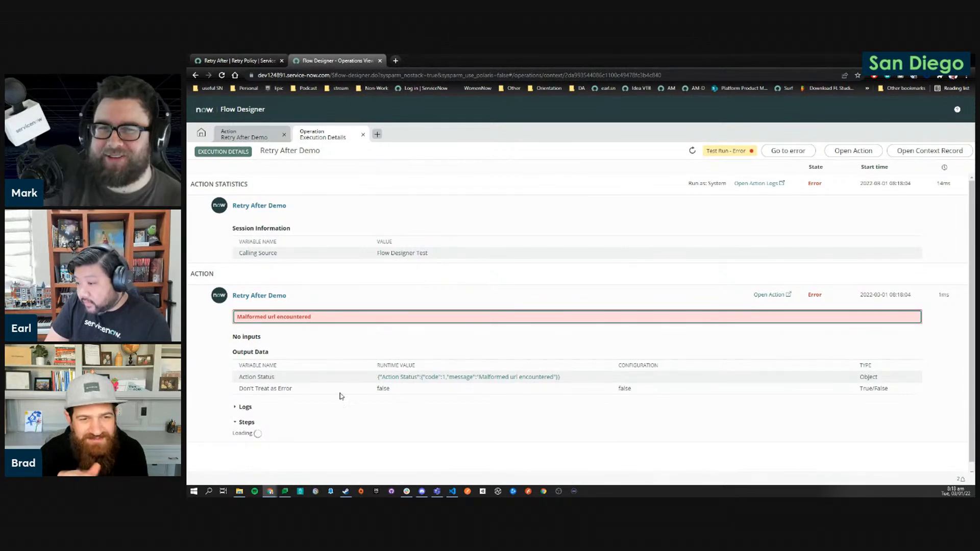
scroll(337, 411, "down", 3)
scroll(346, 400, "down", 2)
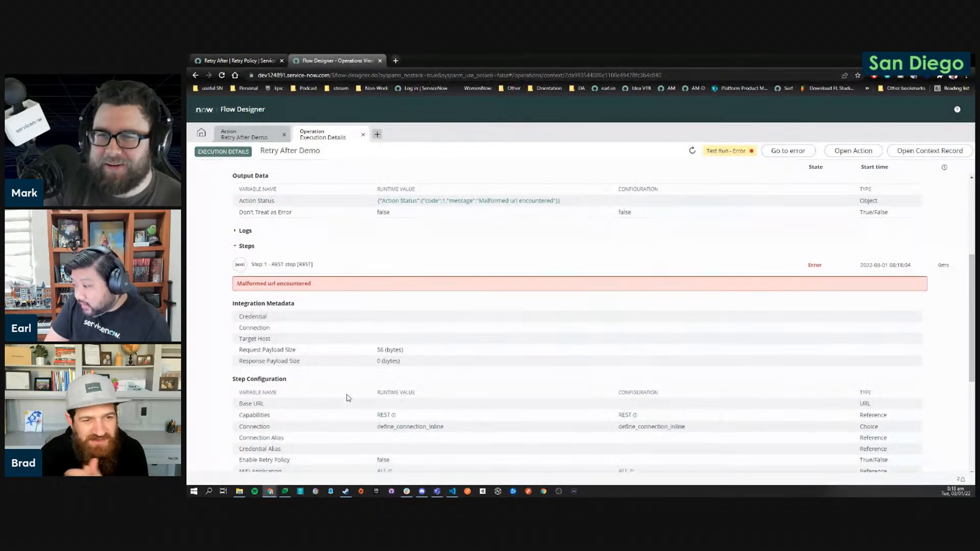
scroll(347, 398, "up", 3)
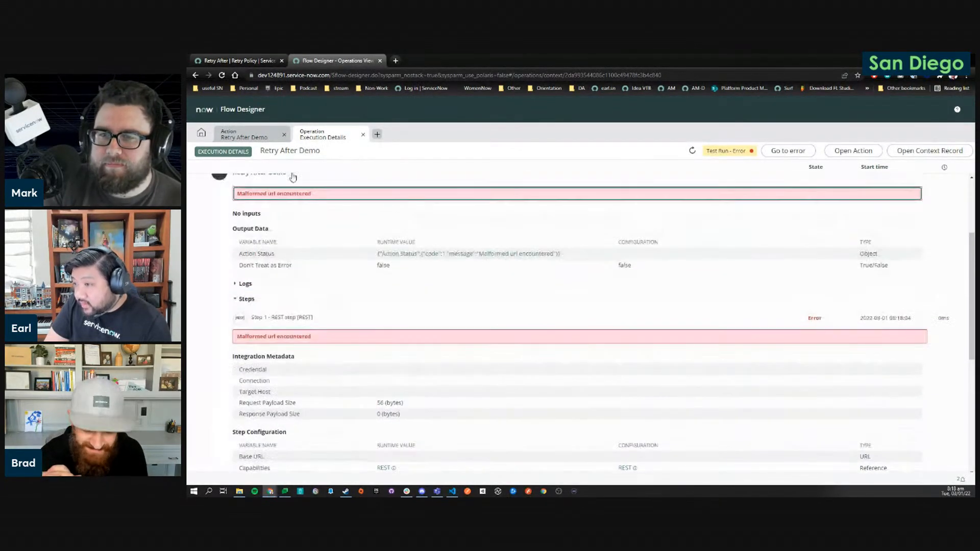
left_click(244, 134)
left_click(703, 247)
Move the URL from Resource Path to the empty Base URL field, save the action, and close the old execution details.
left_click(517, 352)
key("ctrl+a")
key("ctrl+x")
left_click(428, 271)
key("ctrl+v")
left_click(931, 155)
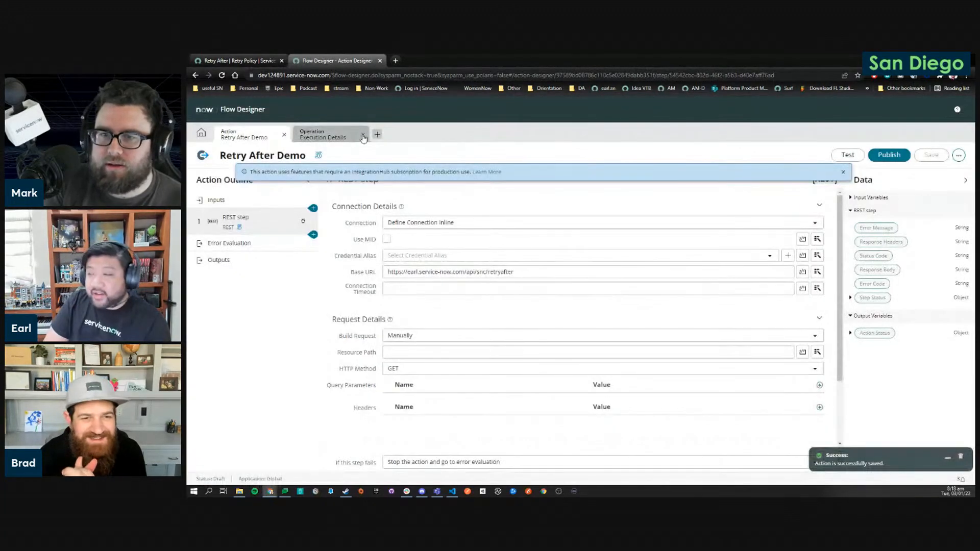
left_click(364, 136)
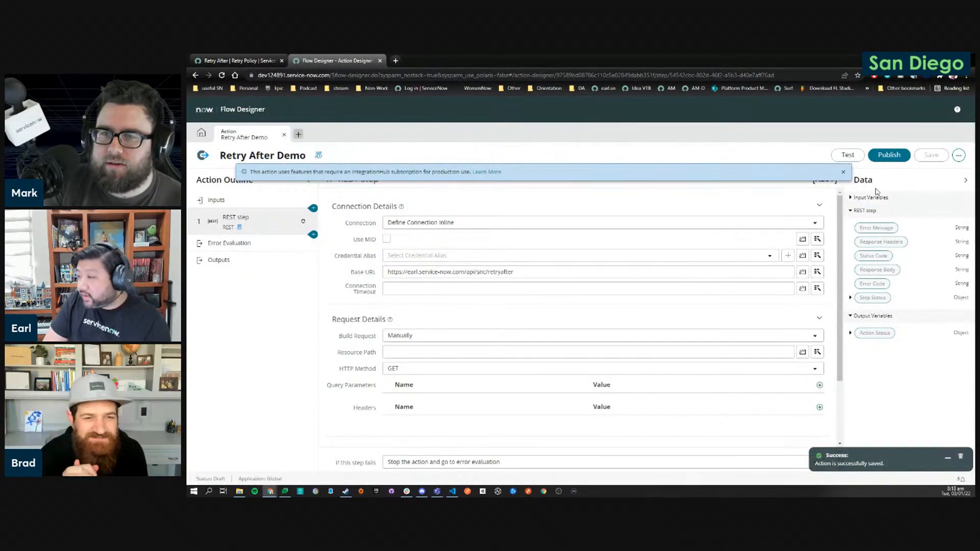
Test the action with the new Base URL, open its execution details, and view the full Action Status value.
left_click(847, 155)
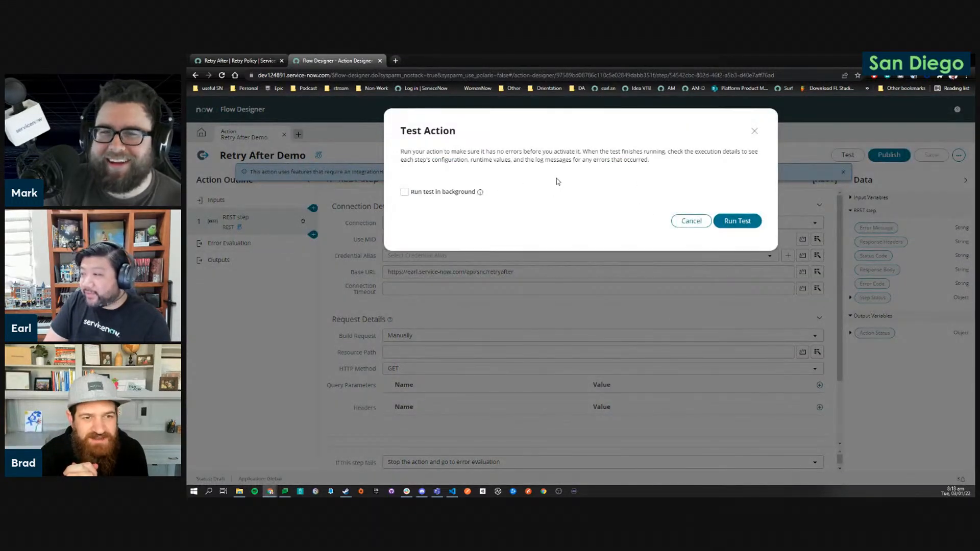
left_click(737, 220)
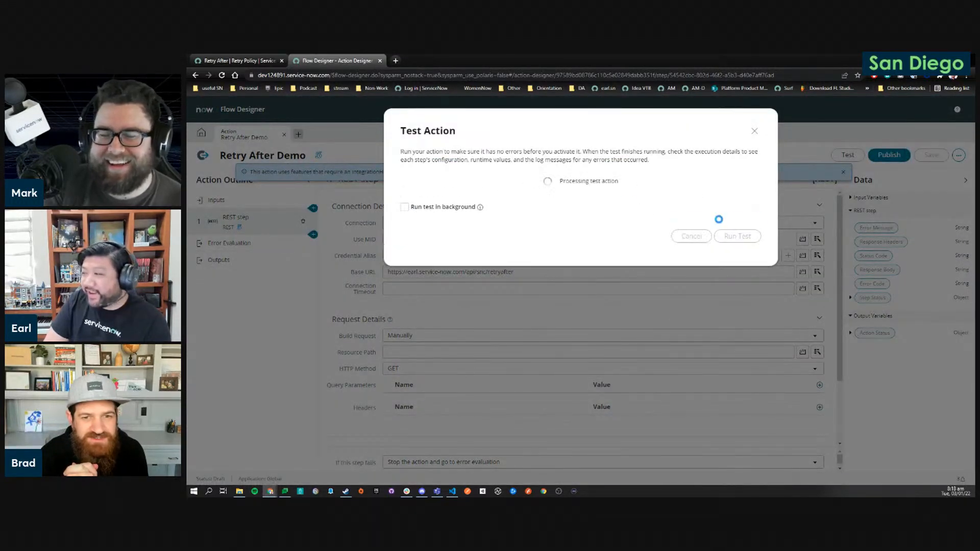
left_click(580, 182)
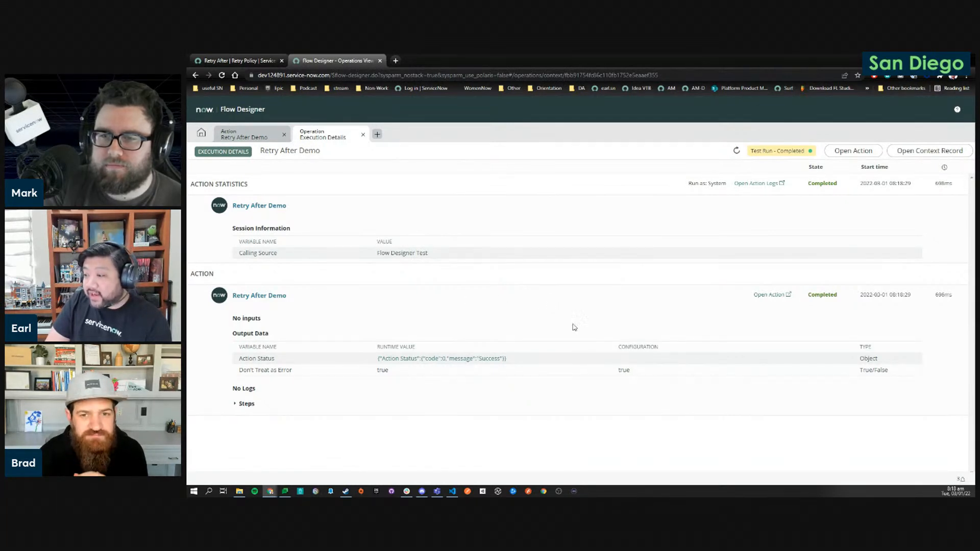
left_click(429, 360)
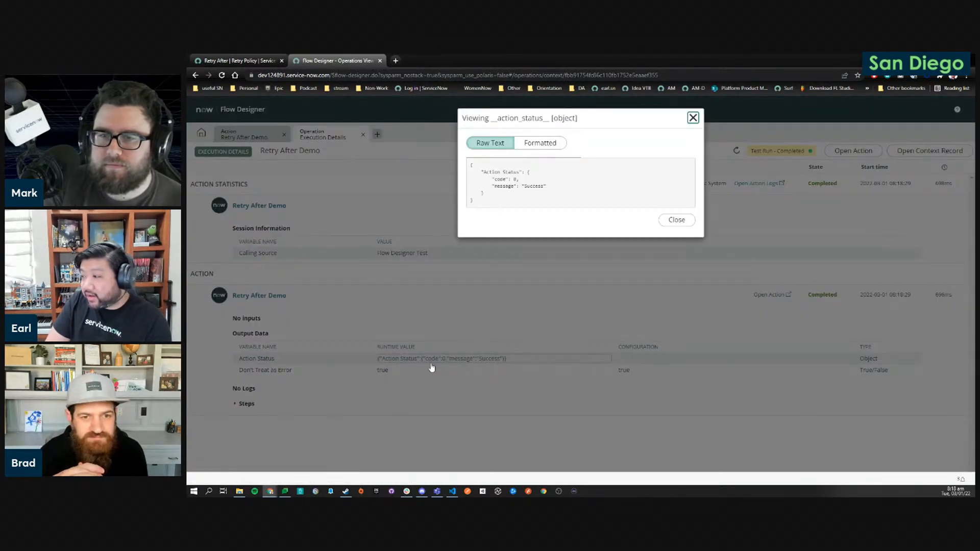
left_click(675, 219)
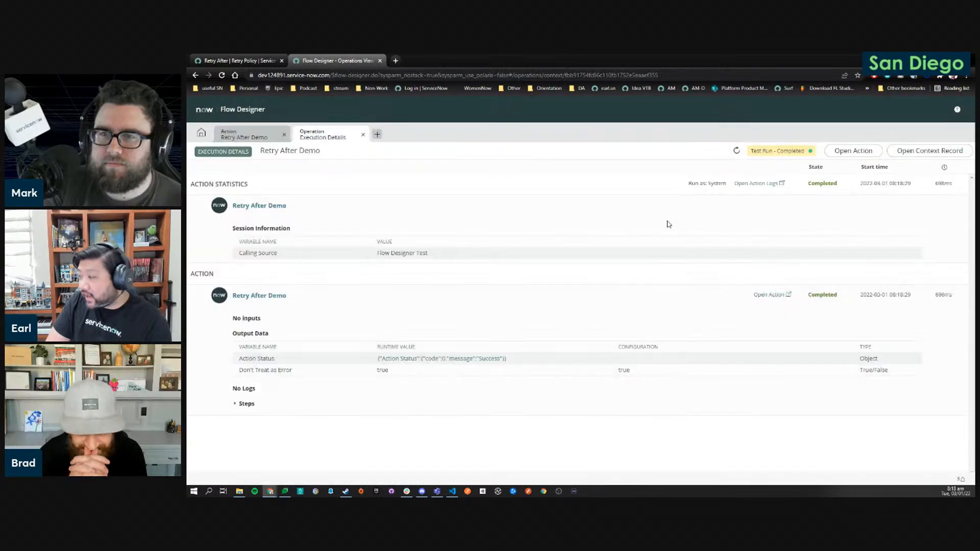
Expand the executed steps, examine the REST step's configuration and output data including the Error Message, and return to the action.
left_click(258, 408)
scroll(467, 387, "down", 3)
scroll(467, 387, "down", 3)
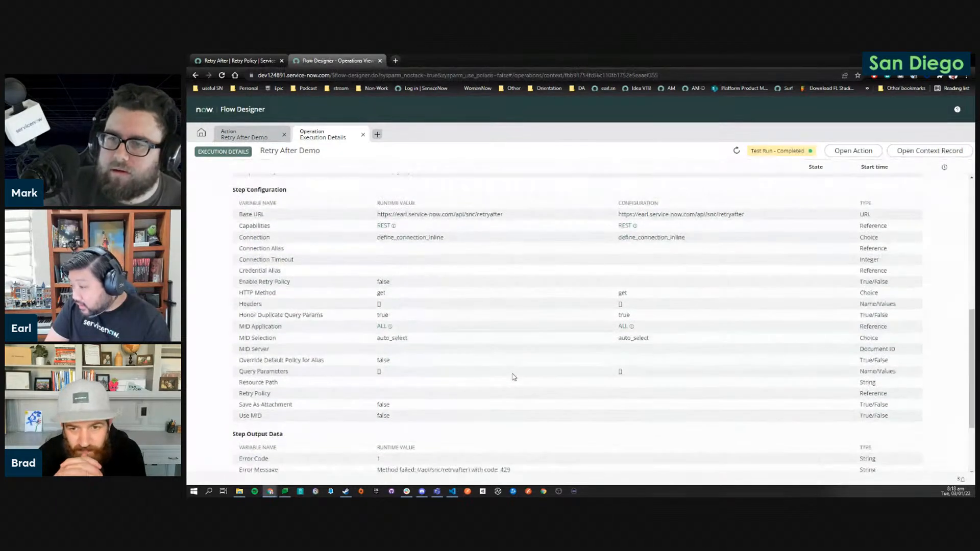
scroll(511, 377, "down", 2)
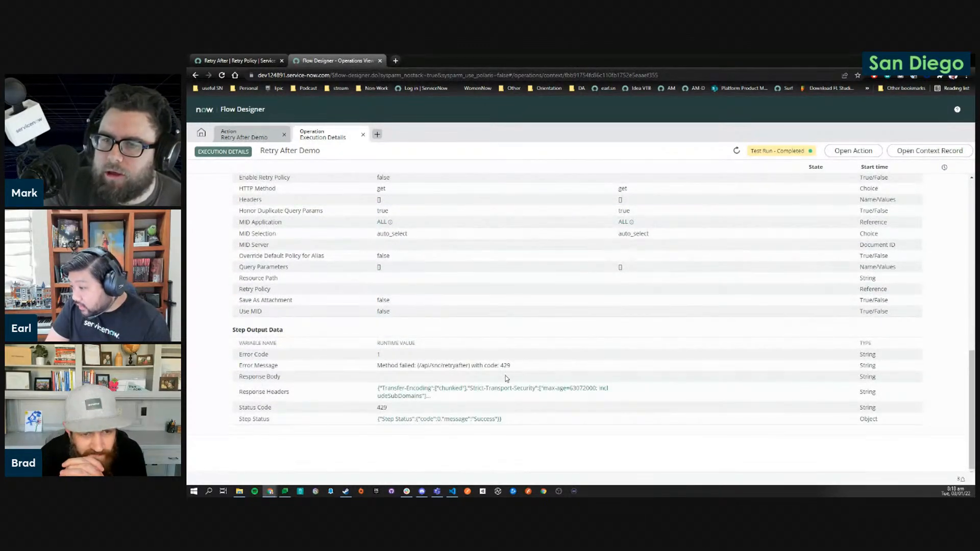
left_click_drag(512, 365, 369, 371)
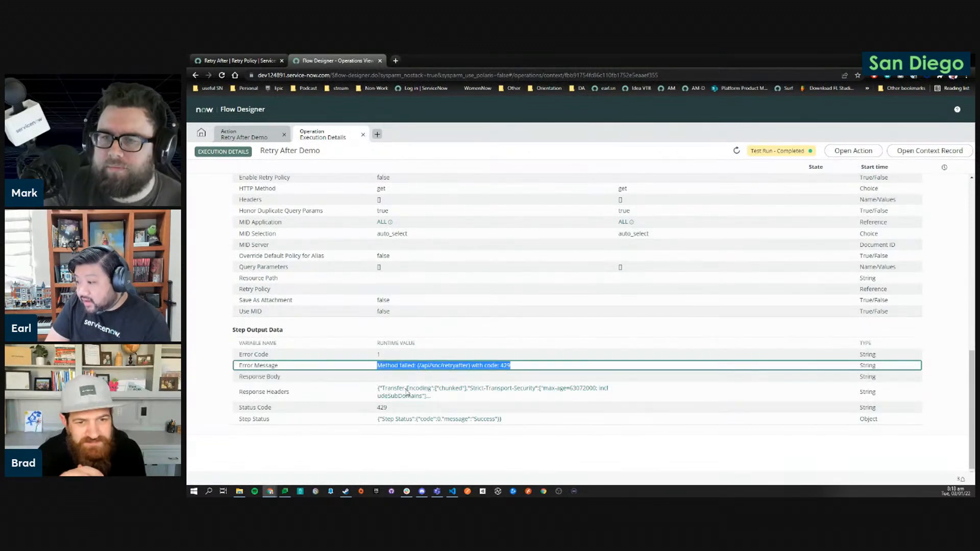
scroll(557, 376, "up", 5)
scroll(714, 291, "up", 2)
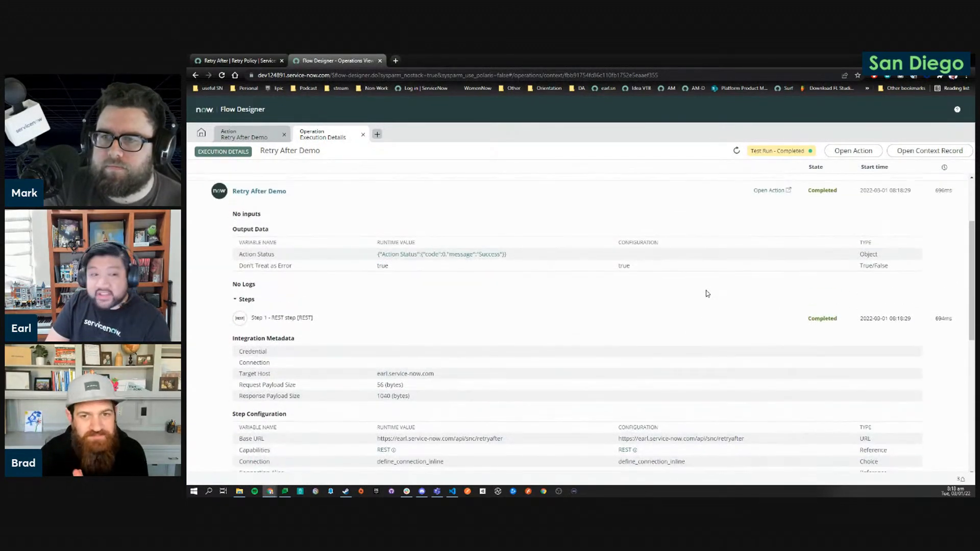
left_click(226, 137)
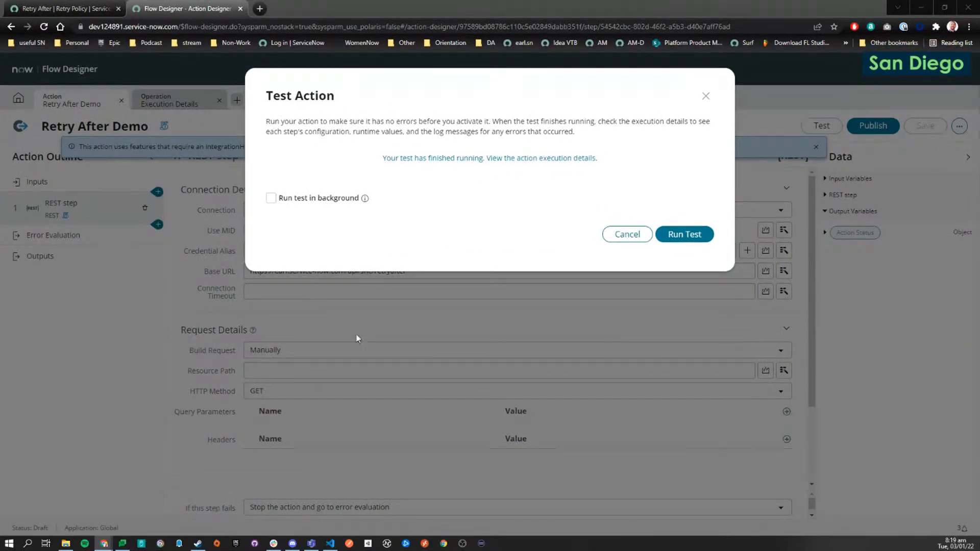
left_click(631, 236)
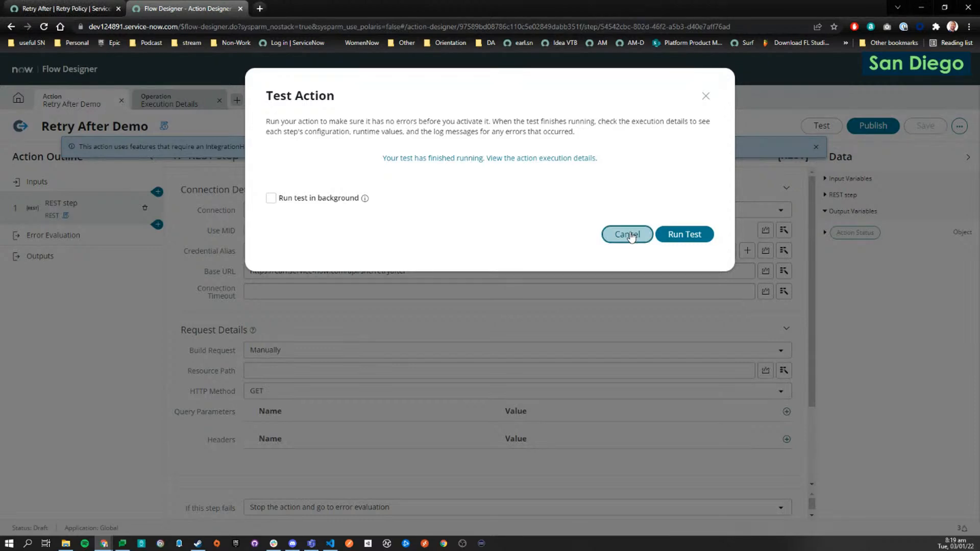
left_click(631, 236)
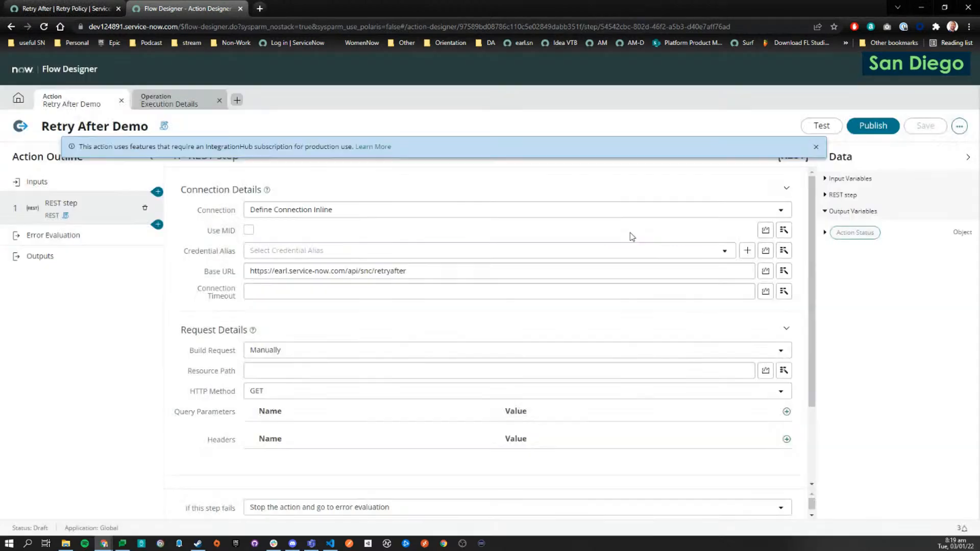
Enable the retry policy on the REST step and select the Retry After policy.
scroll(430, 350, "down", 2)
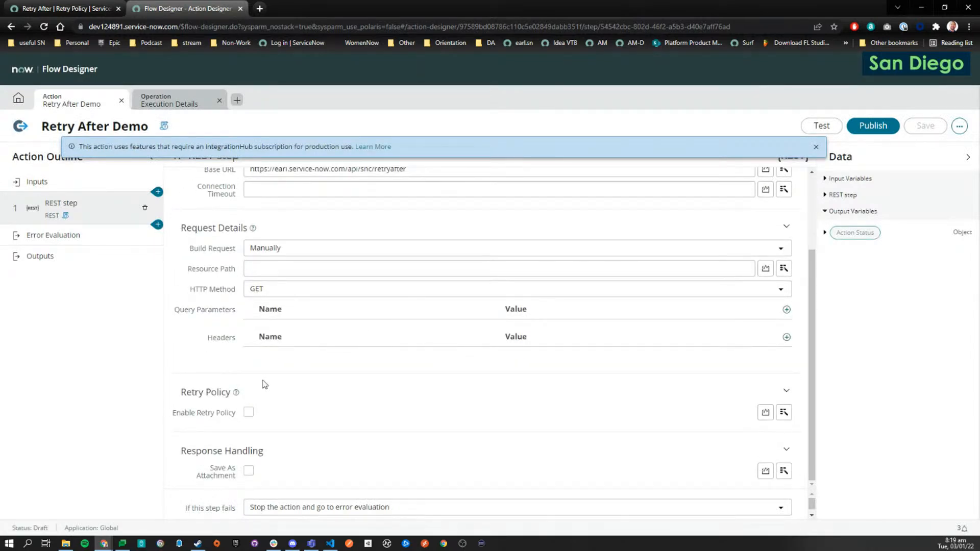
left_click(249, 412)
left_click(479, 432)
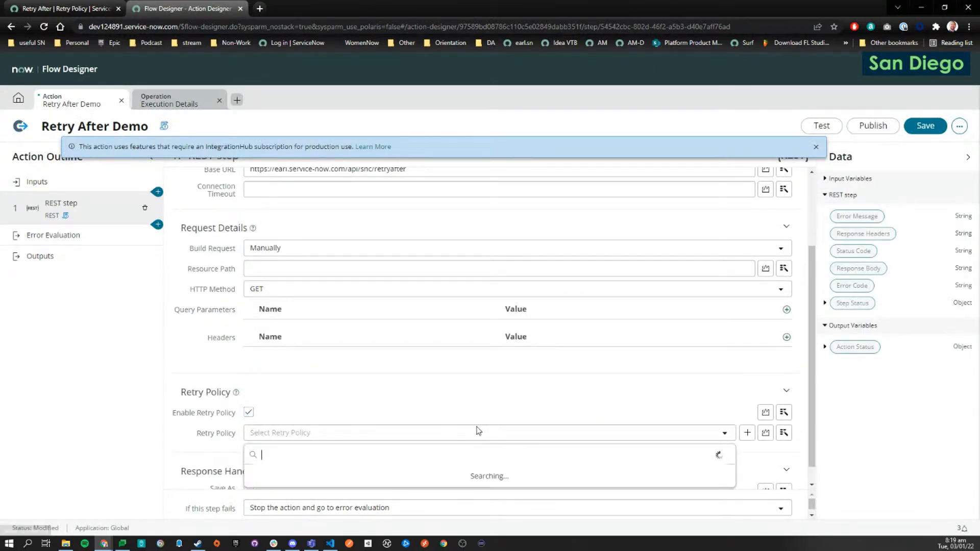
left_click(361, 492)
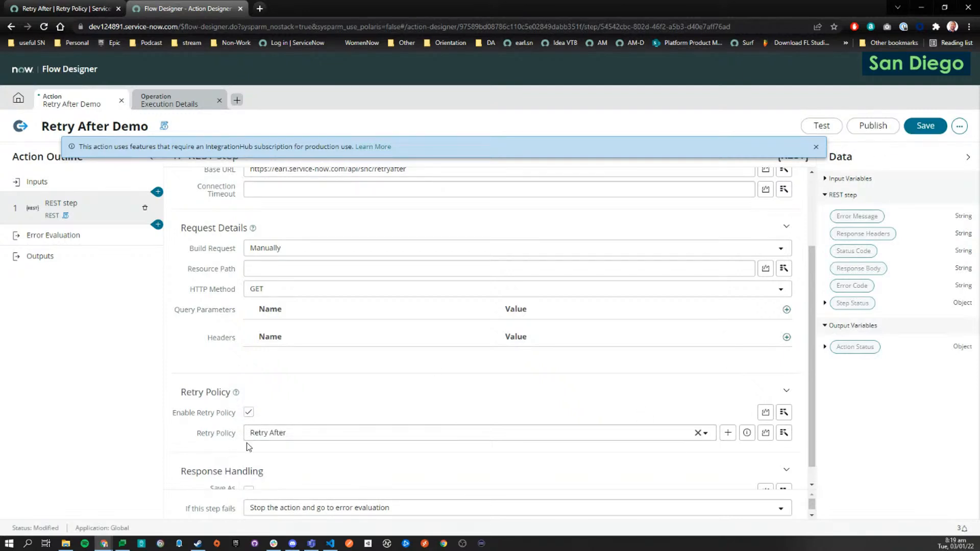
Save the action with the Retry After policy, run its test, and open the execution details.
left_click(926, 125)
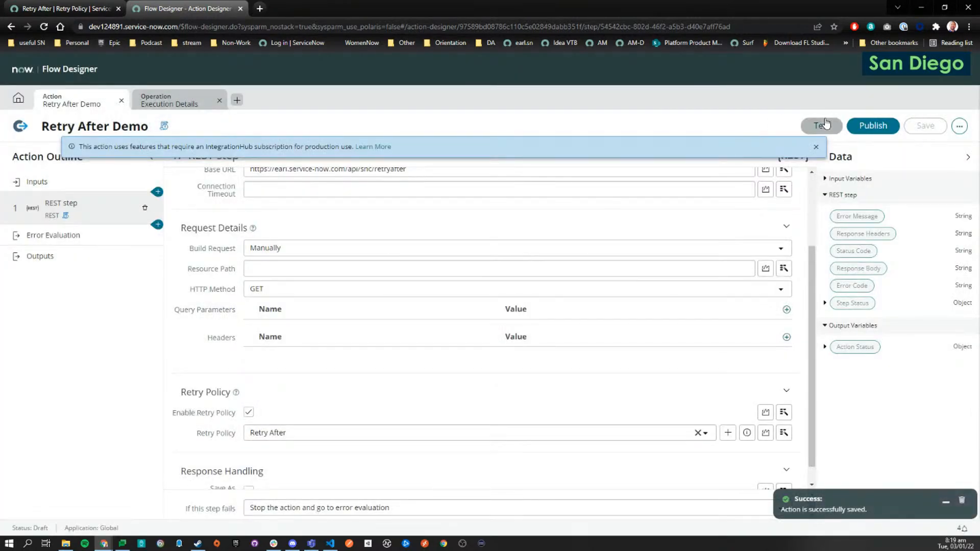
left_click(819, 126)
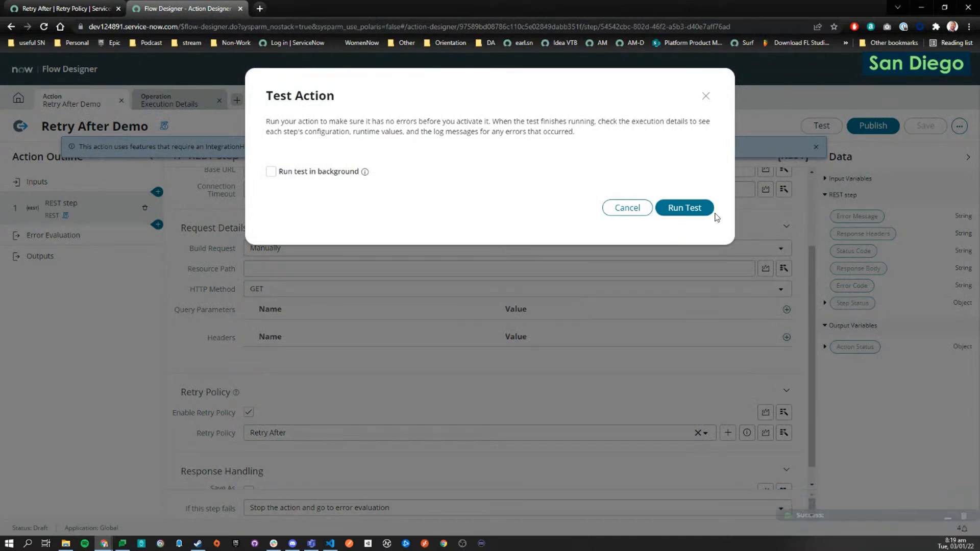
left_click(684, 208)
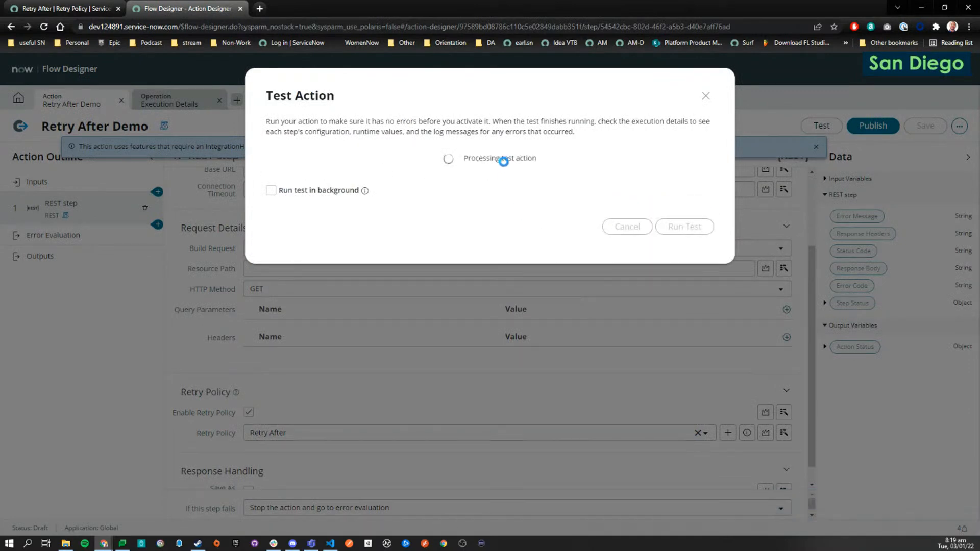
left_click(503, 160)
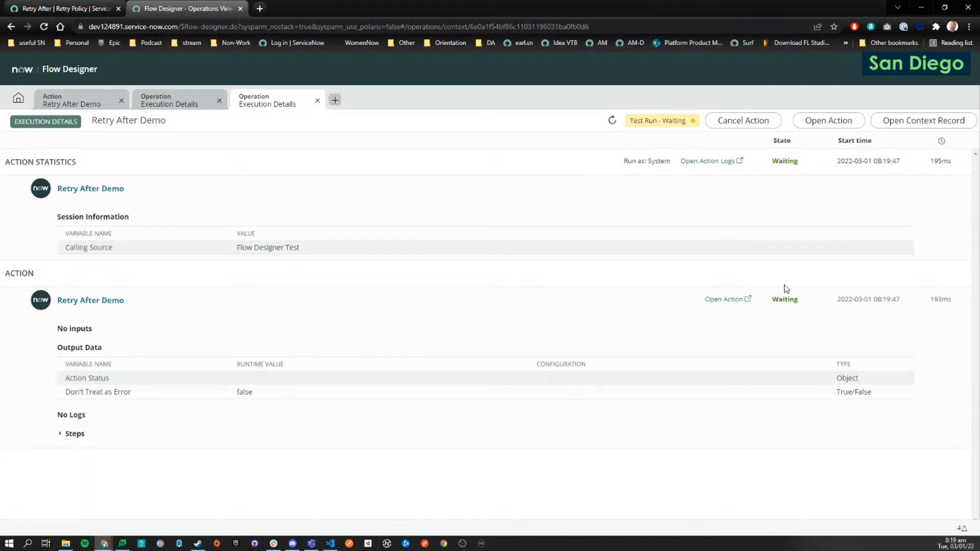
Expand the executed steps and examine the REST step's retry notice, metadata and configuration.
left_click(72, 434)
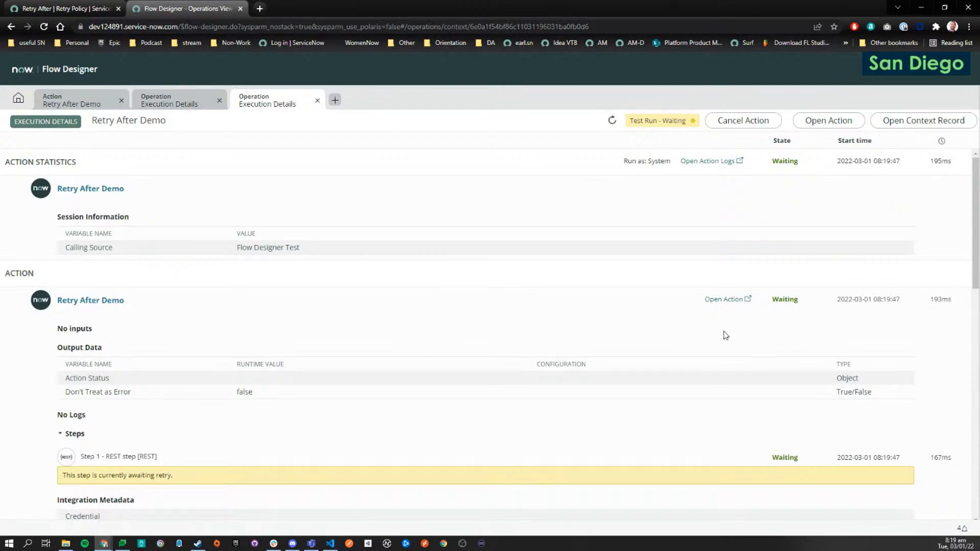
scroll(714, 337, "down", 6)
scroll(460, 363, "up", 2)
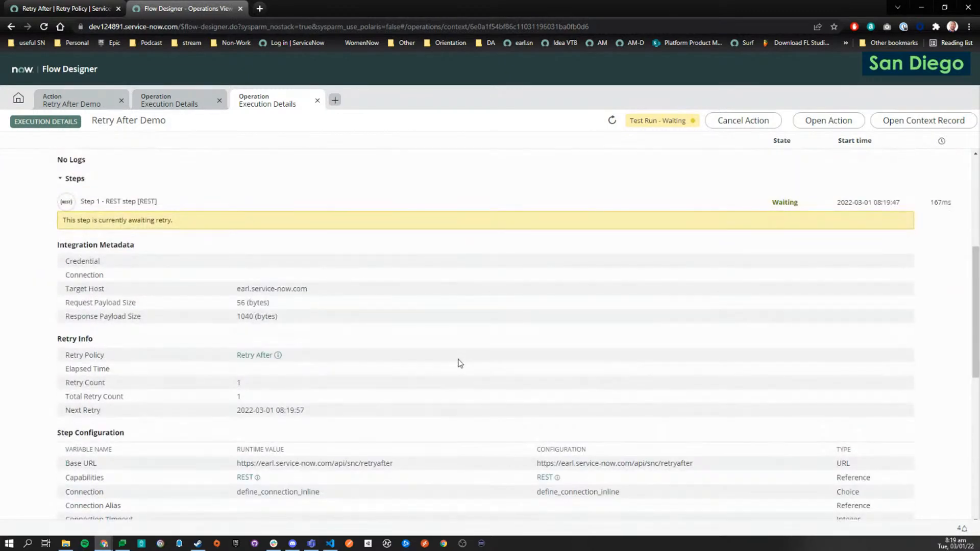
scroll(460, 363, "down", 1)
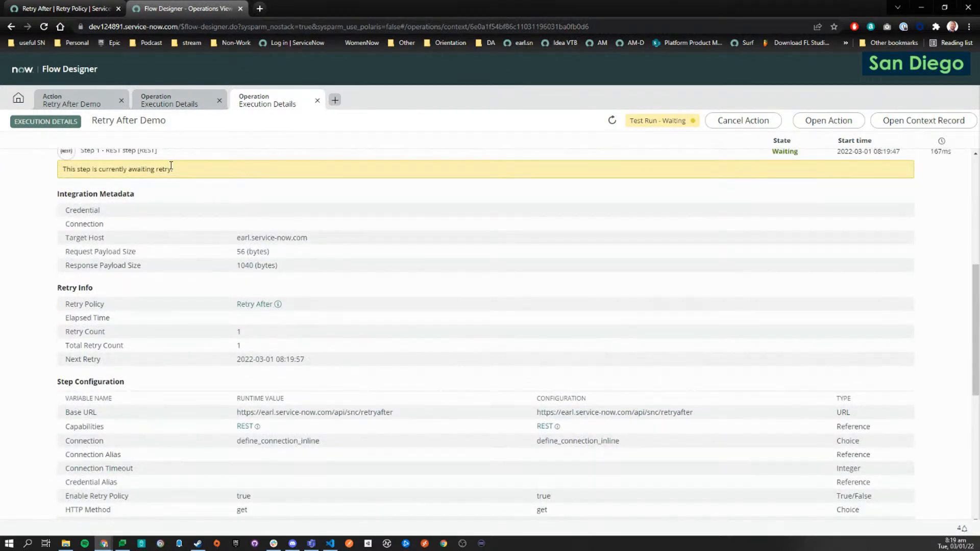
left_click_drag(173, 171, 57, 175)
left_click(371, 236)
scroll(429, 276, "down", 5)
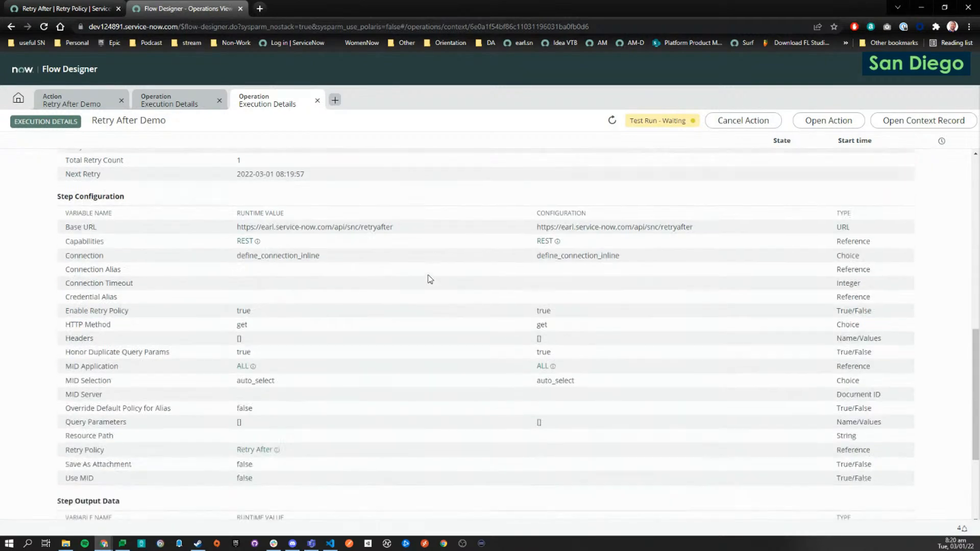
scroll(427, 275, "up", 6)
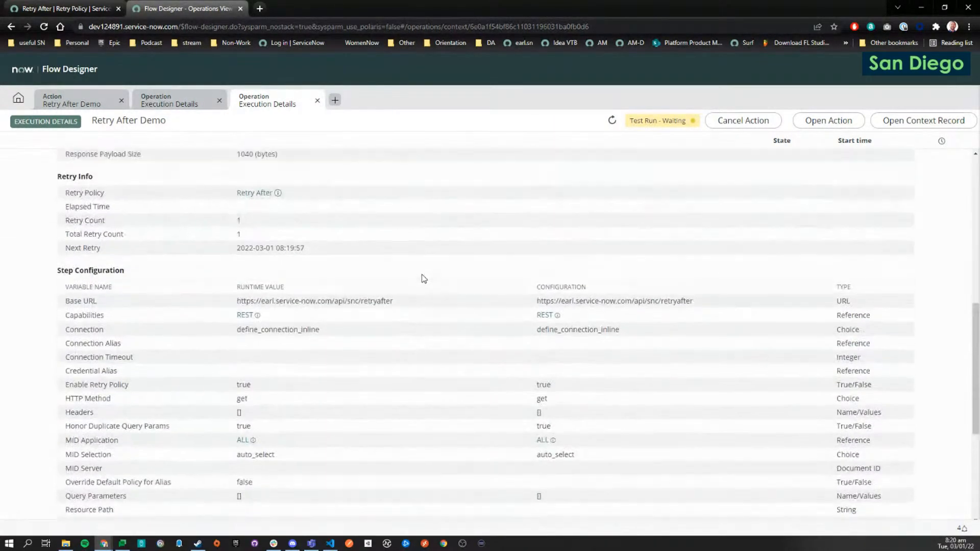
Examine the REST step's Retry Info, including the retry counts and the Next Retry time.
left_click_drag(58, 352, 403, 429)
left_click(403, 431)
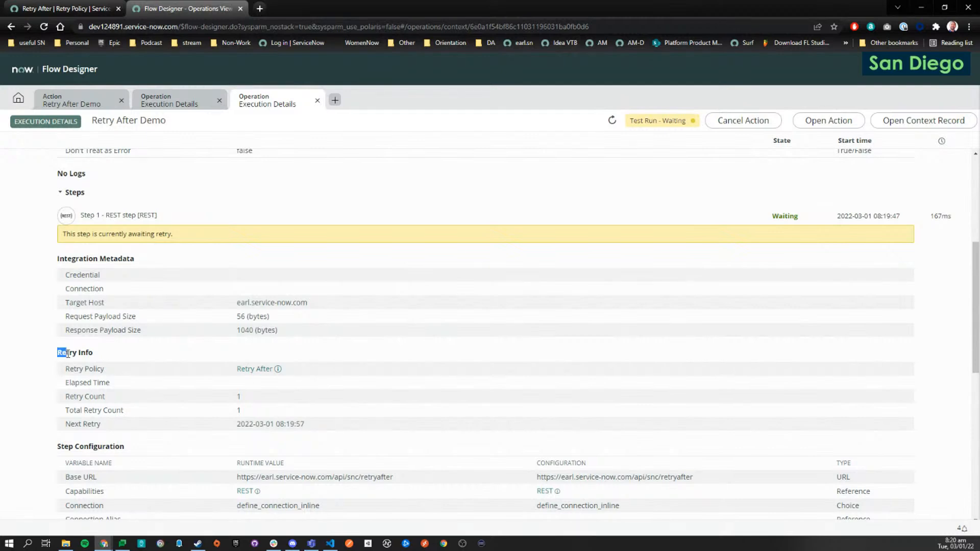
left_click_drag(59, 352, 352, 418)
left_click(398, 409)
left_click_drag(311, 421, 233, 444)
left_click_drag(276, 416, 217, 401)
left_click(367, 414)
Refresh the test run's execution details, then close both Execution Details pages to return to the action.
left_click(611, 122)
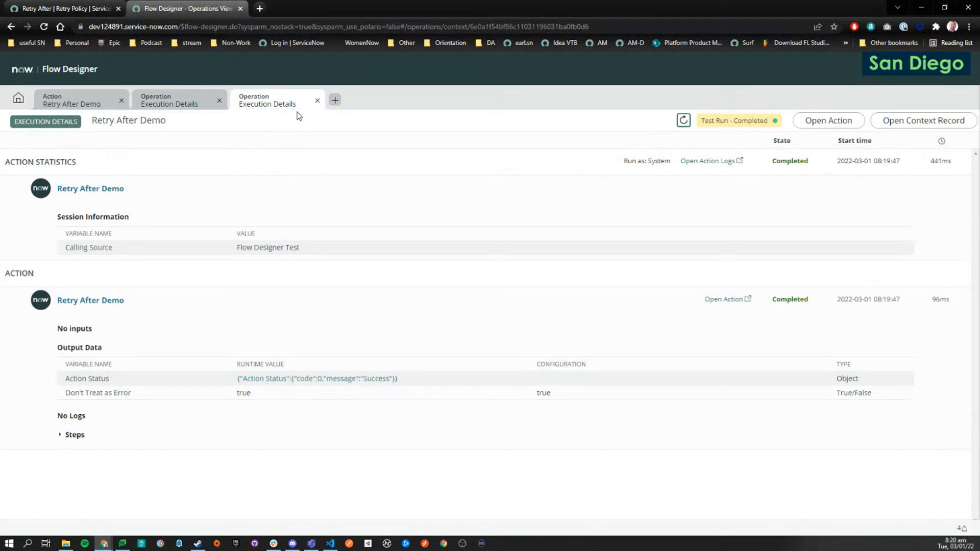
left_click(317, 101)
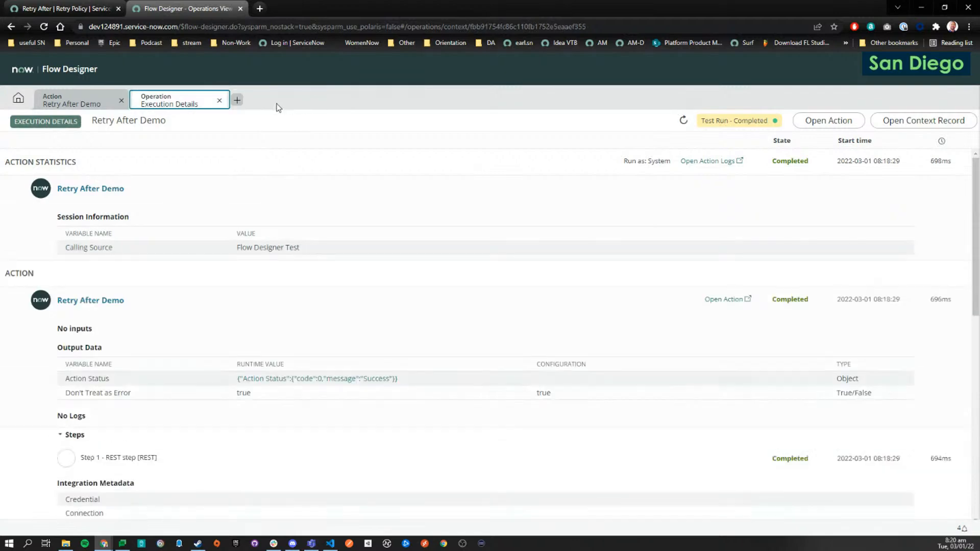
left_click(219, 100)
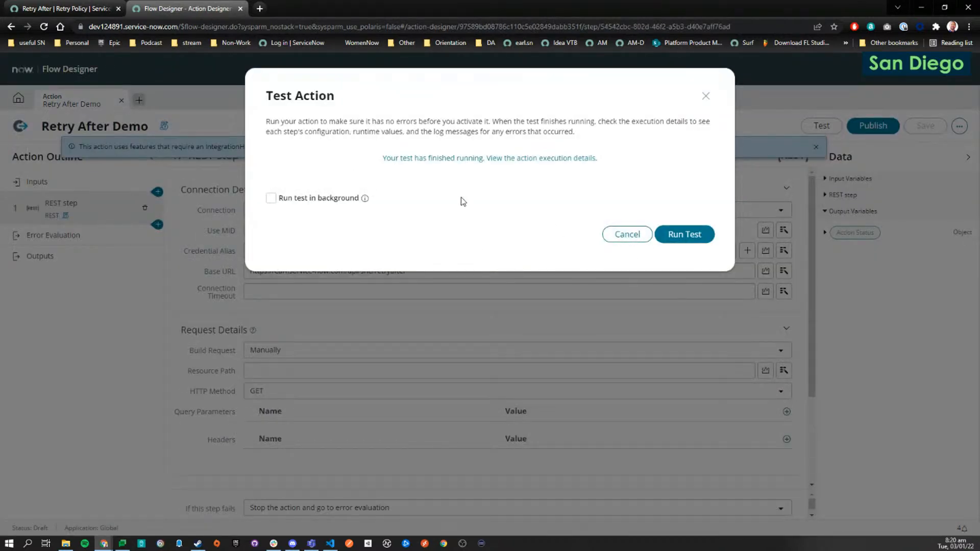
Bring the default Scripted REST Resource page into the browser window and examine its script's Retry-After header and status lines.
left_click_drag(0, 260, 477, 6)
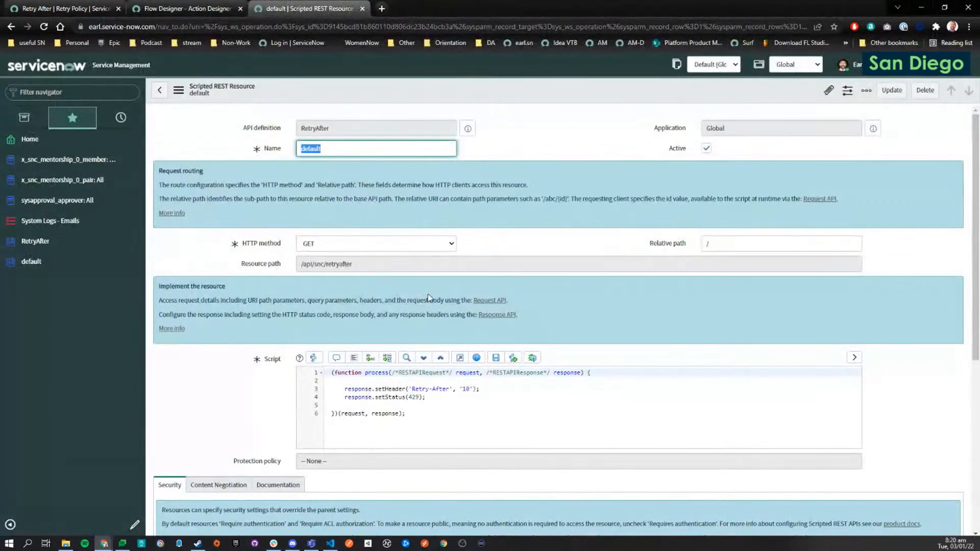
left_click(493, 397)
left_click(459, 388)
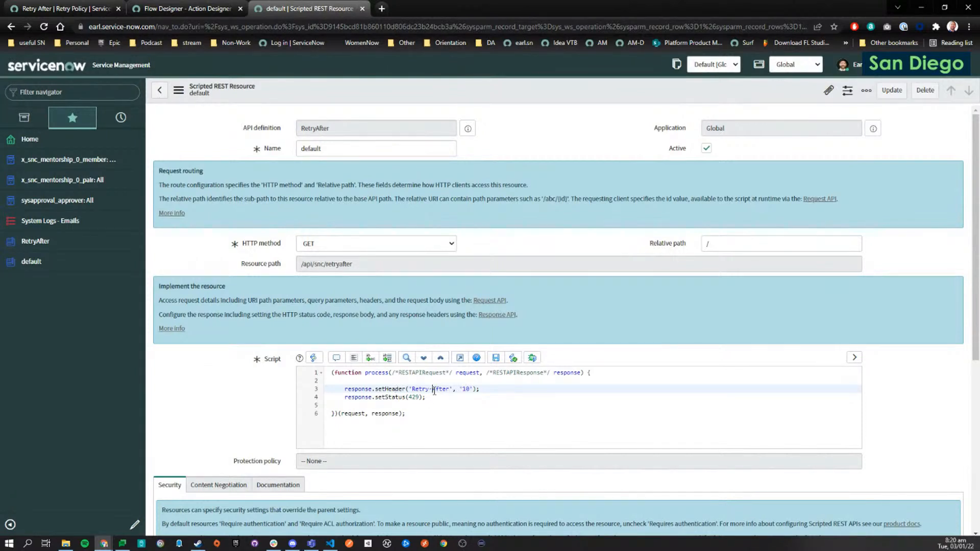
left_click_drag(425, 400, 436, 402)
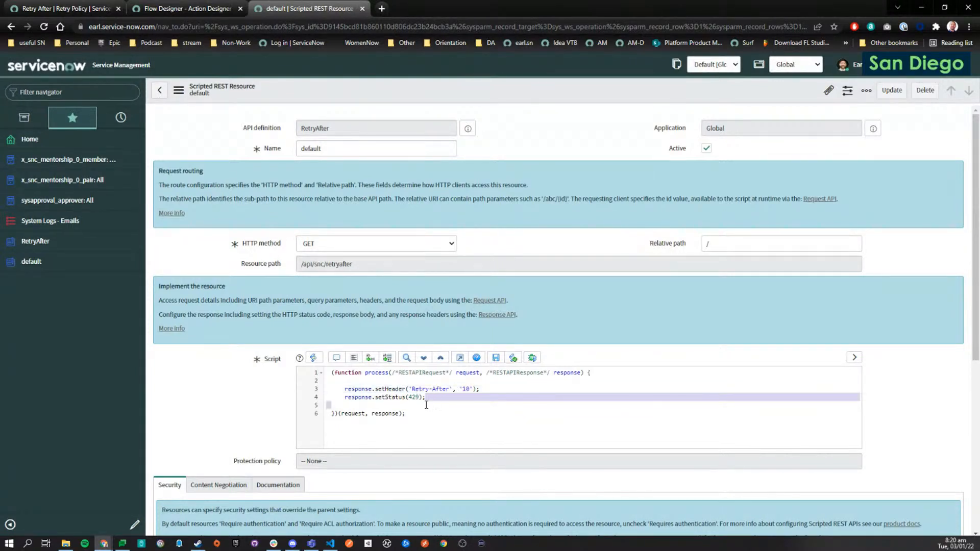
left_click(402, 390)
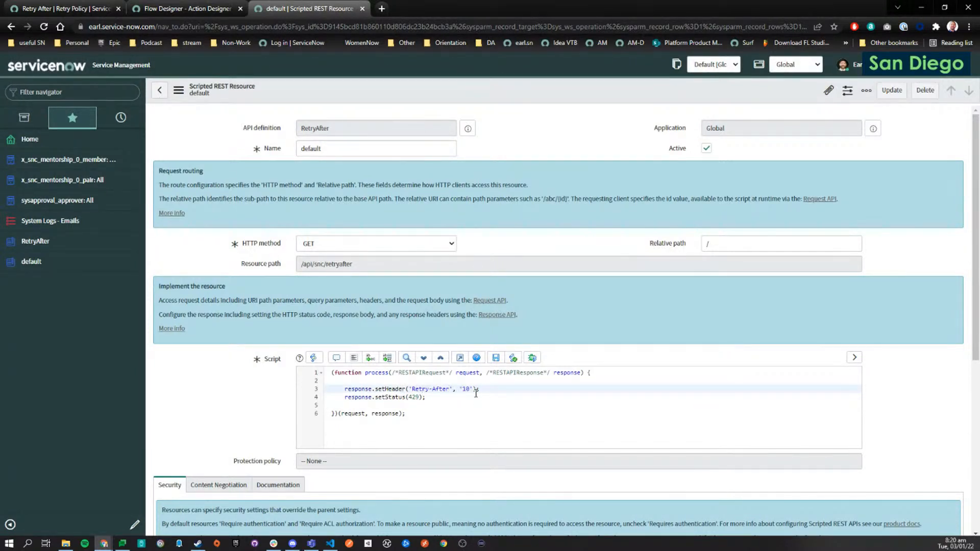
left_click(454, 399)
left_click(470, 390)
scroll(476, 414, "down", 3)
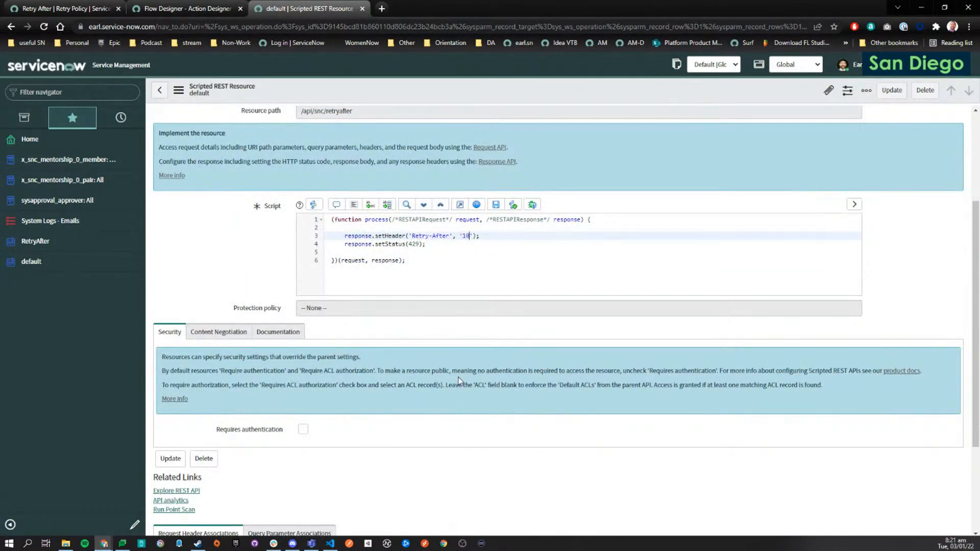
Try the Retry-After header values 'ten' and '-1' in the script, then leave the value empty.
double_click(470, 237)
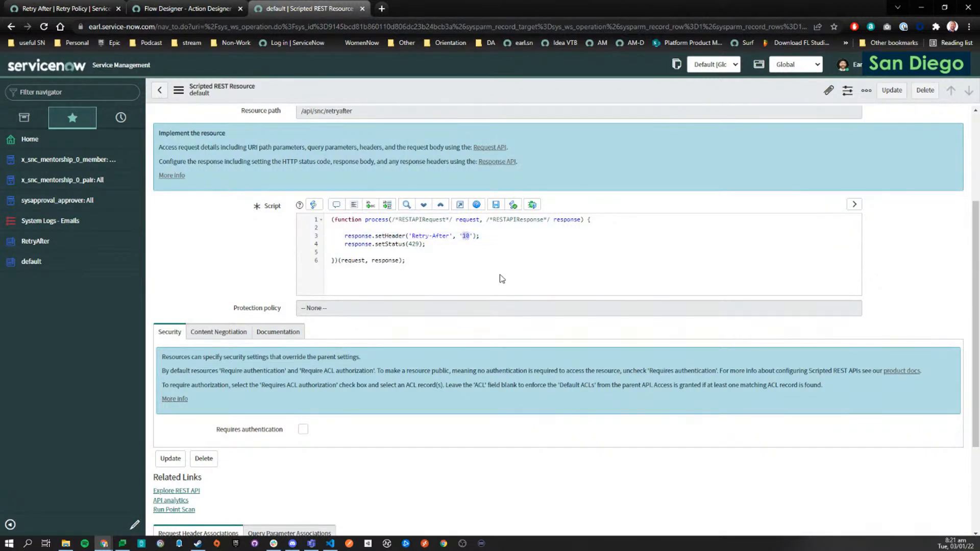
left_click(488, 236)
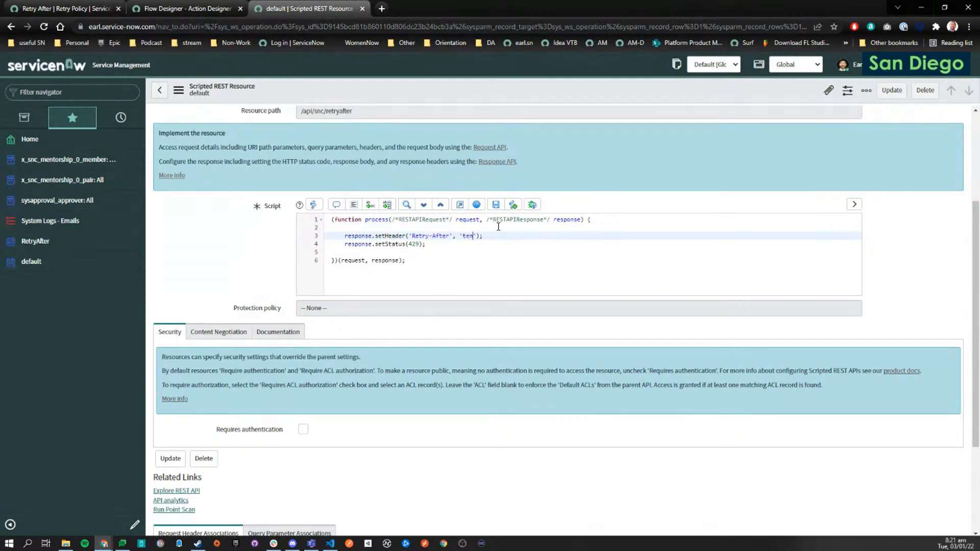
key("shift+Left")
type("-1")
key("BackSpace")
key("BackSpace")
key("BackSpace")
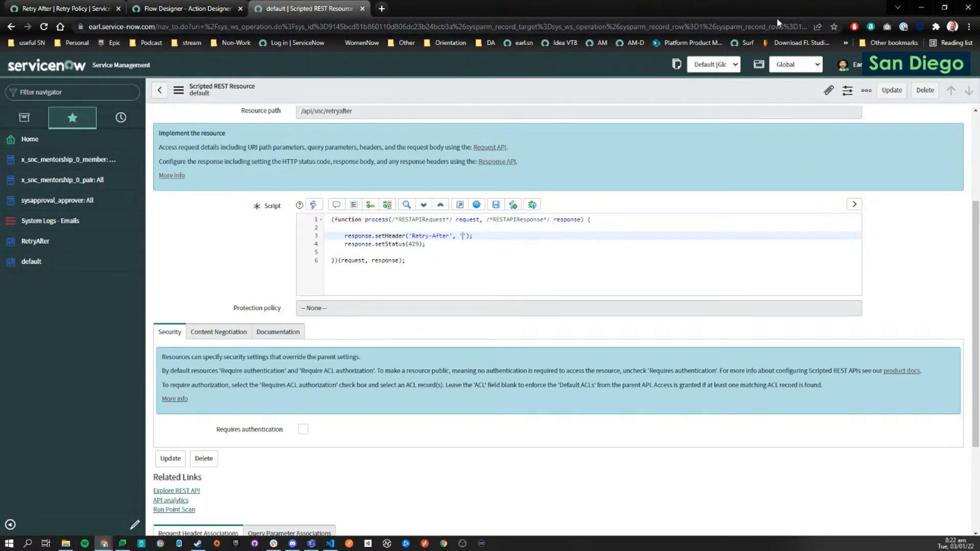
Dismiss the finished test dialog, check the Scripted REST Resource again, and return to the Retry After Demo action.
left_click(175, 7)
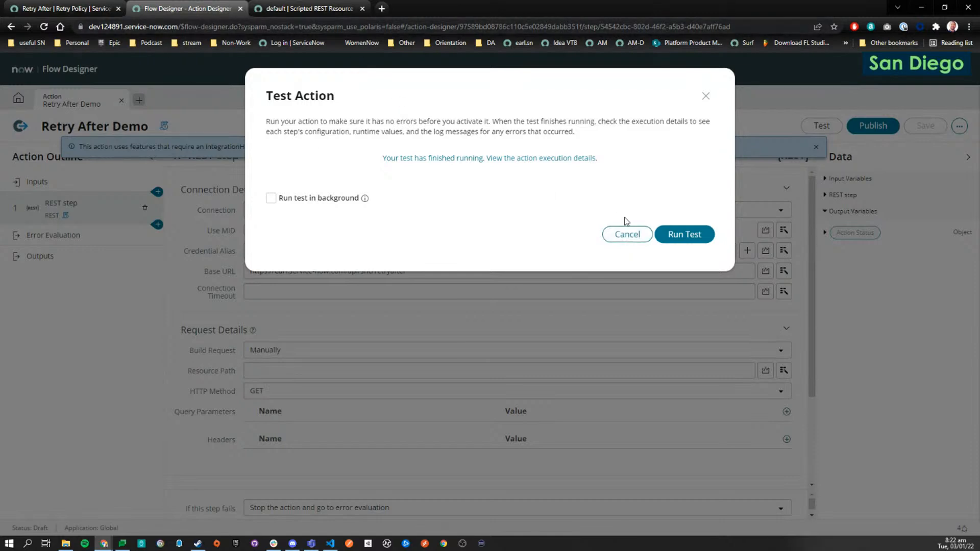
left_click(627, 235)
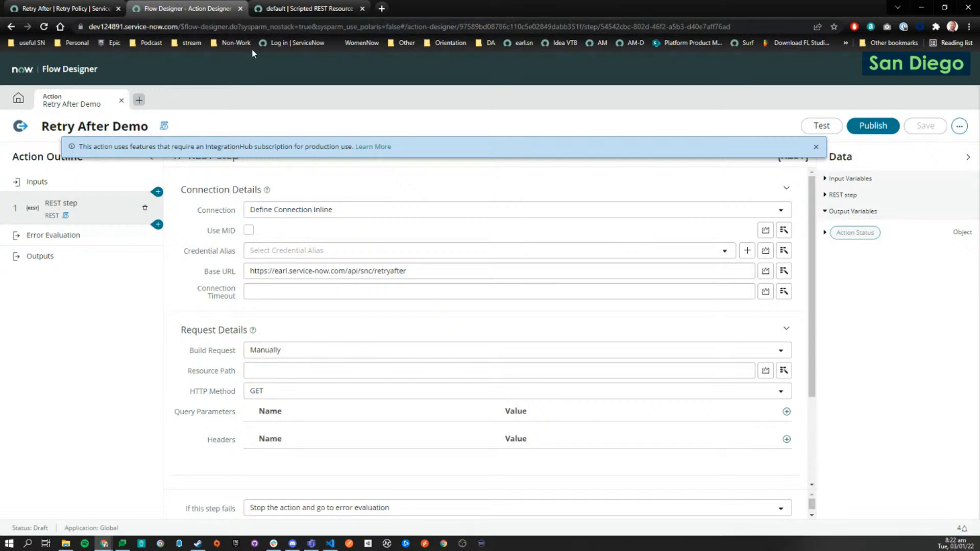
left_click(306, 8)
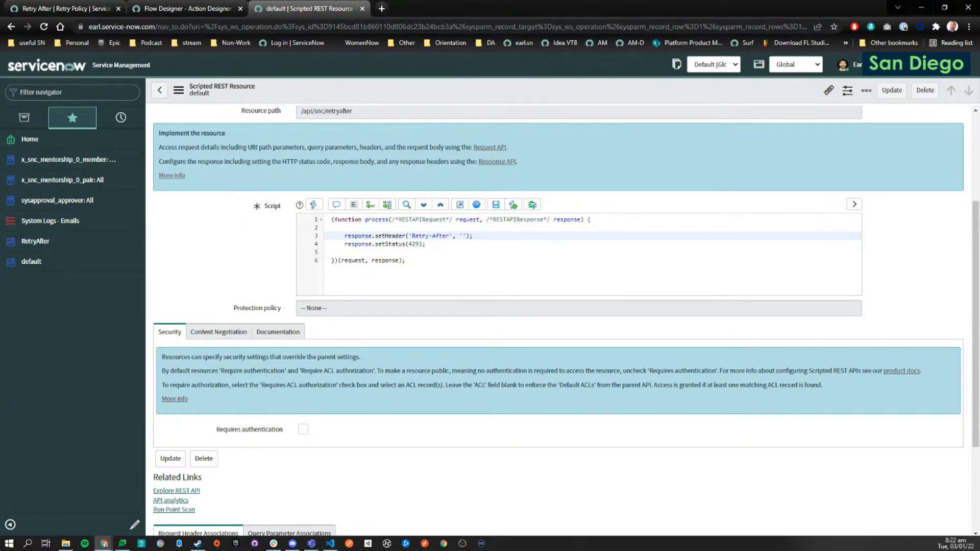
key("alt+Tab")
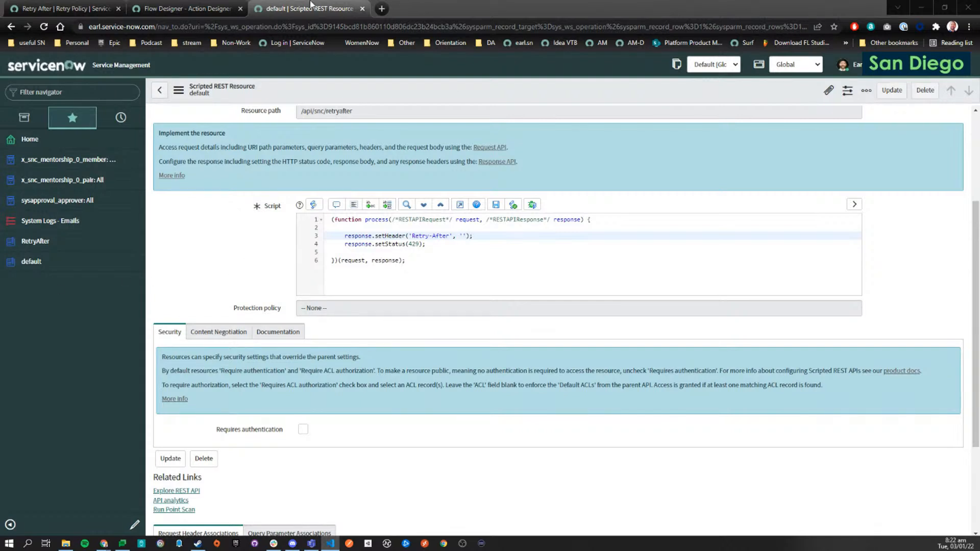
left_click(196, 8)
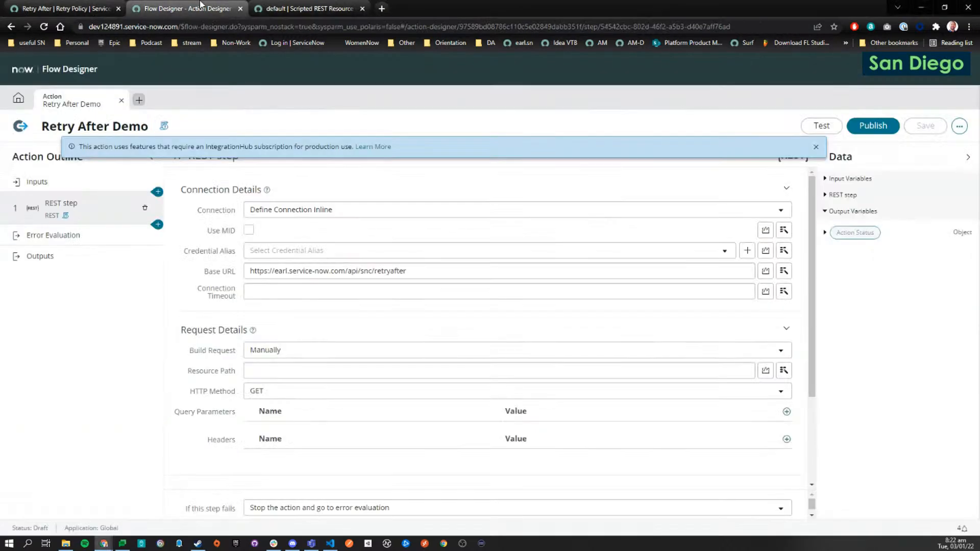
left_click(74, 7)
left_click(77, 91)
key("ctrl+a")
type("sys_")
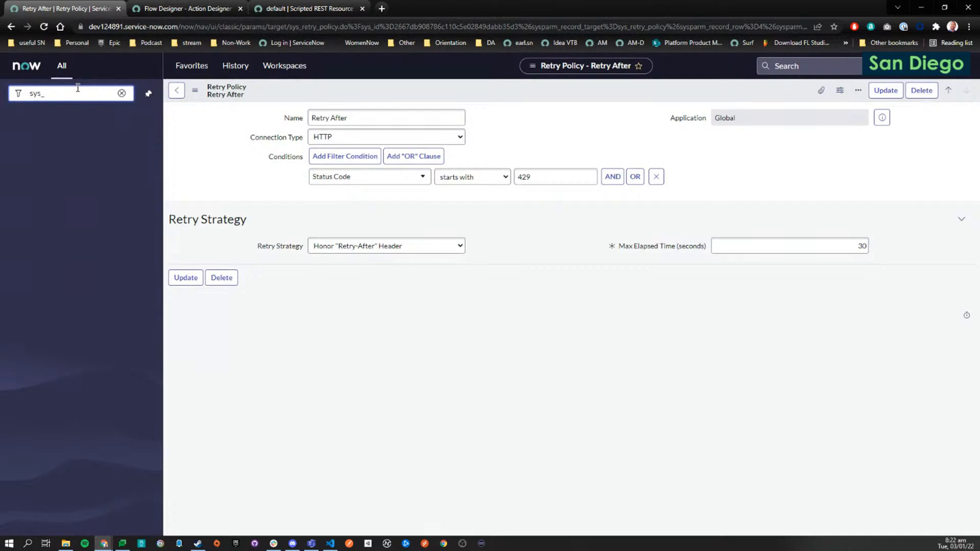
key("BackSpace")
key("ctrl+Tab")
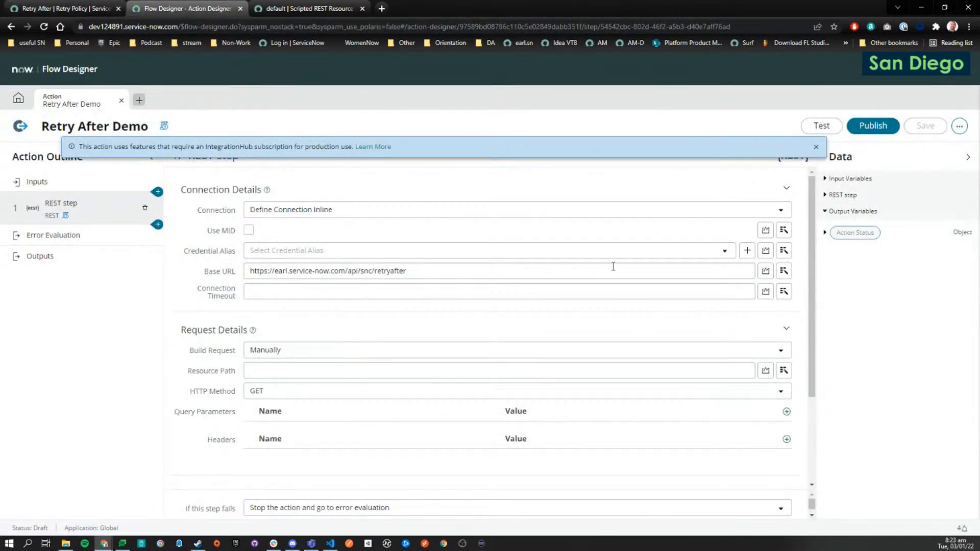
Run the Retry After Demo test again and open its execution details.
left_click(821, 125)
left_click(684, 226)
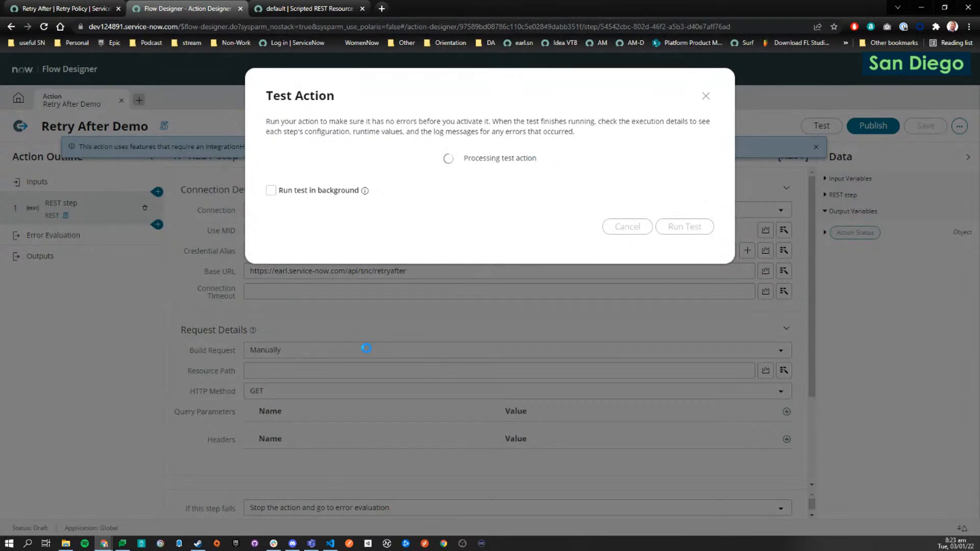
left_click(520, 161)
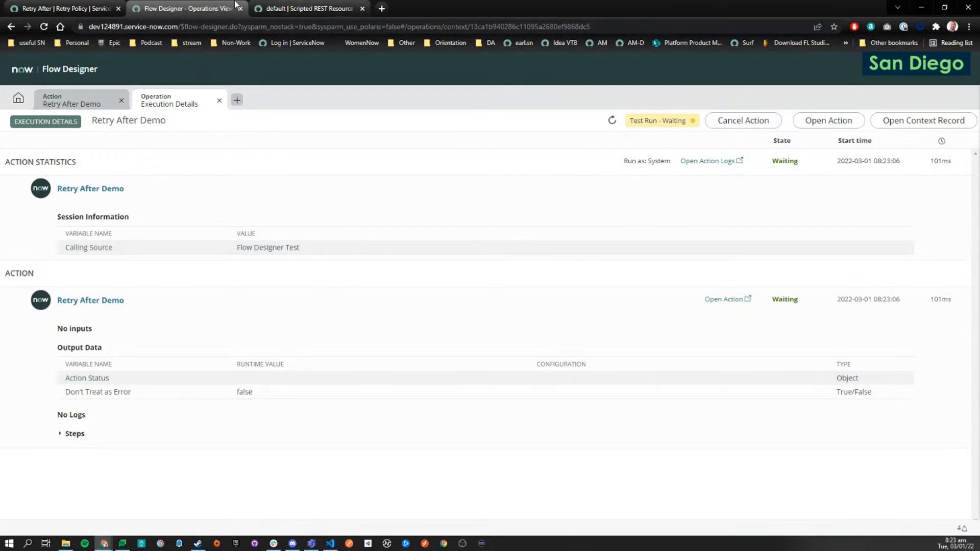
Expand the new run's steps and examine the REST step's Retry Info, including elapsed time and retry counts.
left_click(61, 8)
left_click(171, 4)
left_click(75, 434)
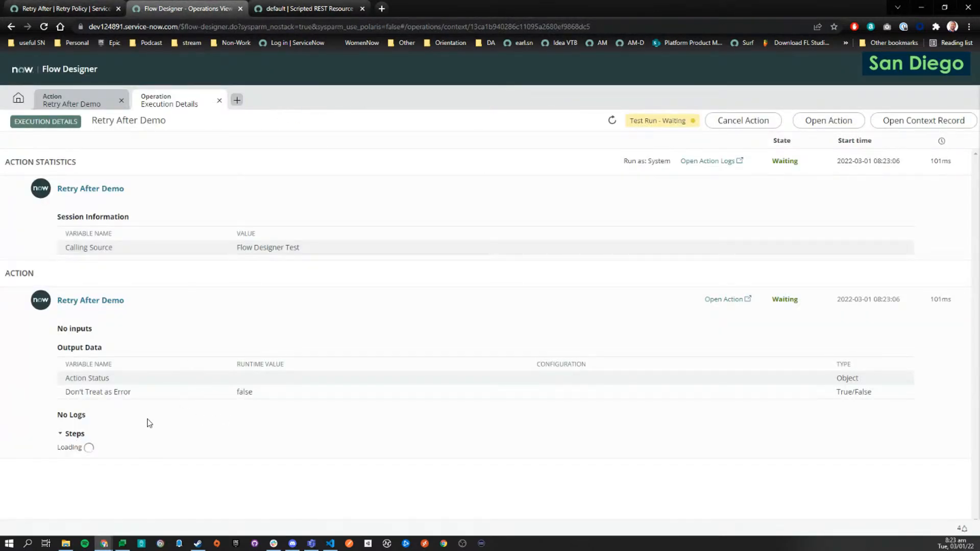
scroll(359, 274, "down", 4)
scroll(359, 274, "down", 1)
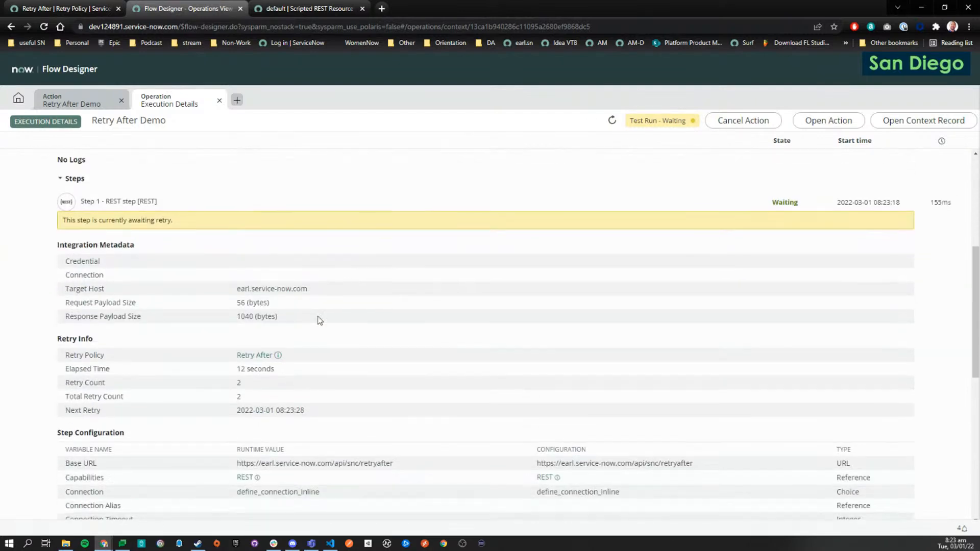
left_click_drag(56, 335, 361, 419)
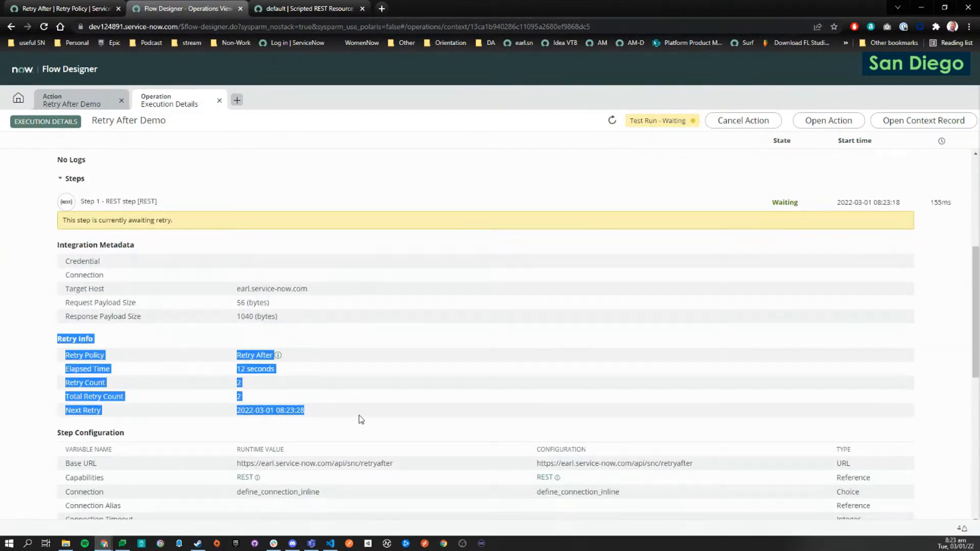
Open the bookmarked system property glide.fdih.retry.max_time_in_seconds.
left_click(66, 8)
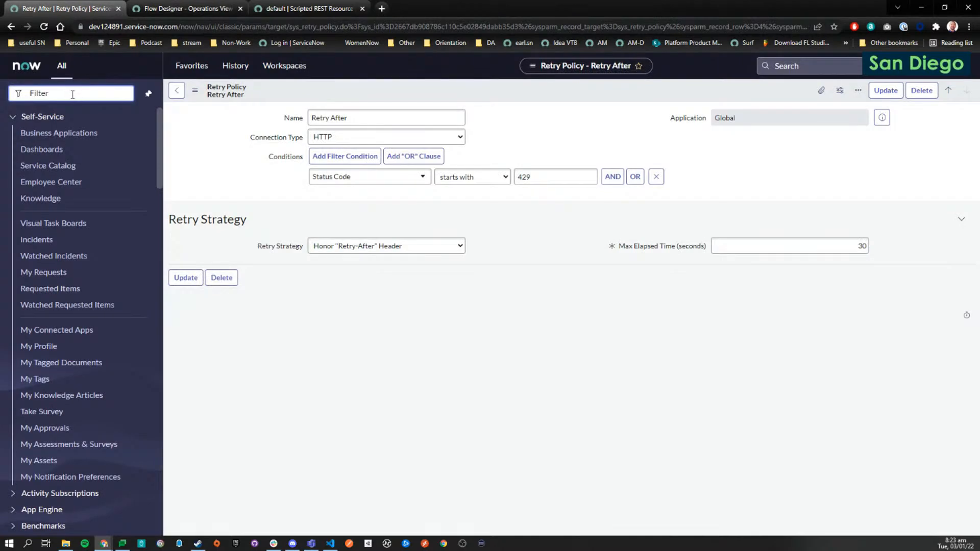
type("sy")
key("BackSpace")
key("BackSpace")
left_click(192, 65)
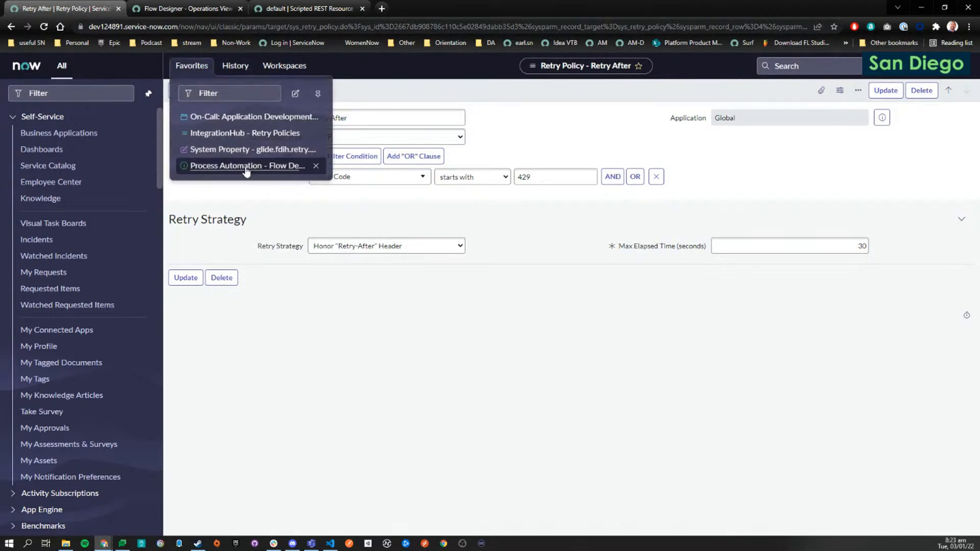
left_click(248, 149)
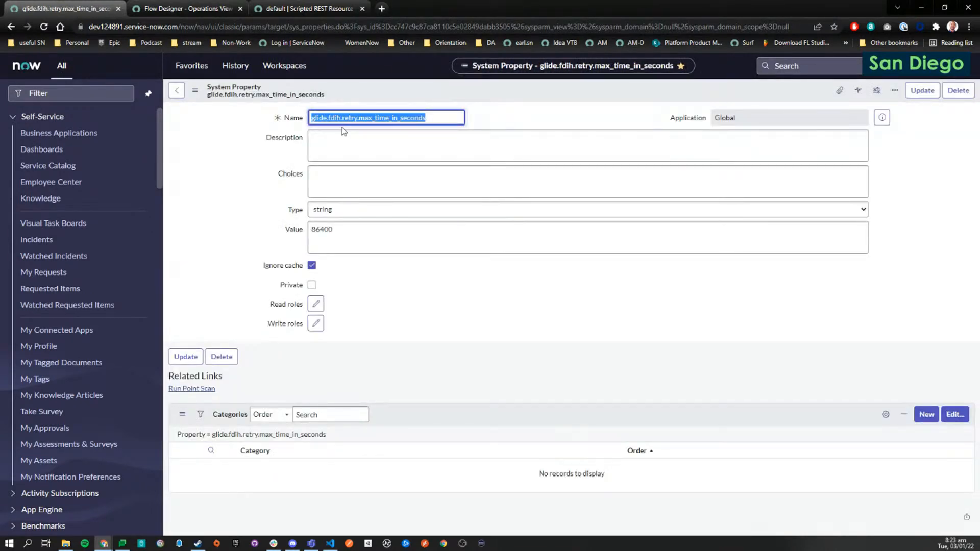
left_click(356, 118)
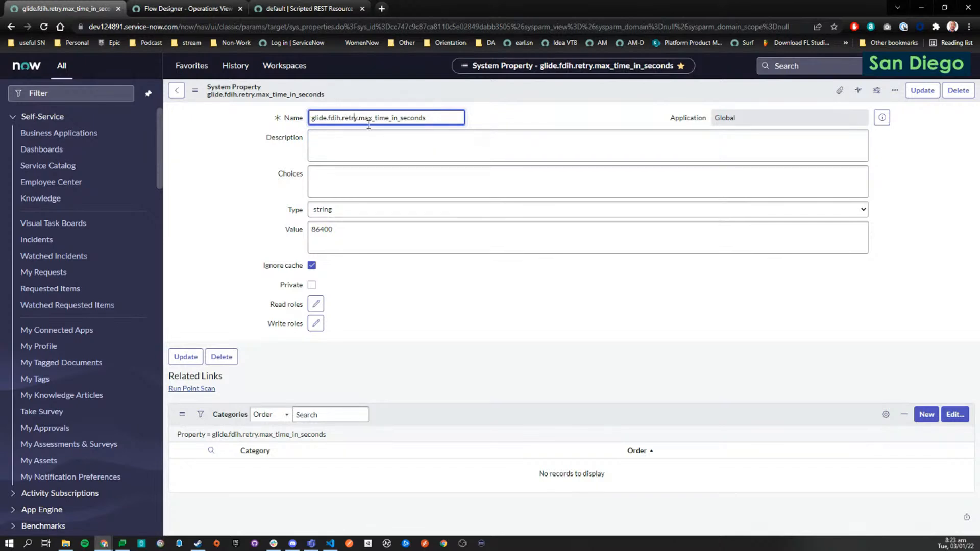
left_click(254, 157)
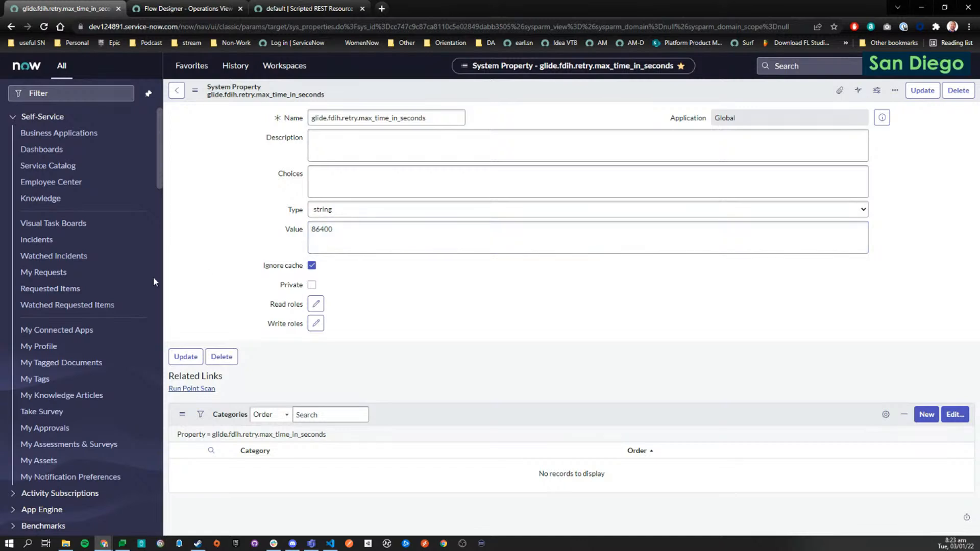
Set the value of the glide.fdih.retry.max_time_in_seconds property to 30 and save the record in place.
left_click_drag(408, 232, 254, 236)
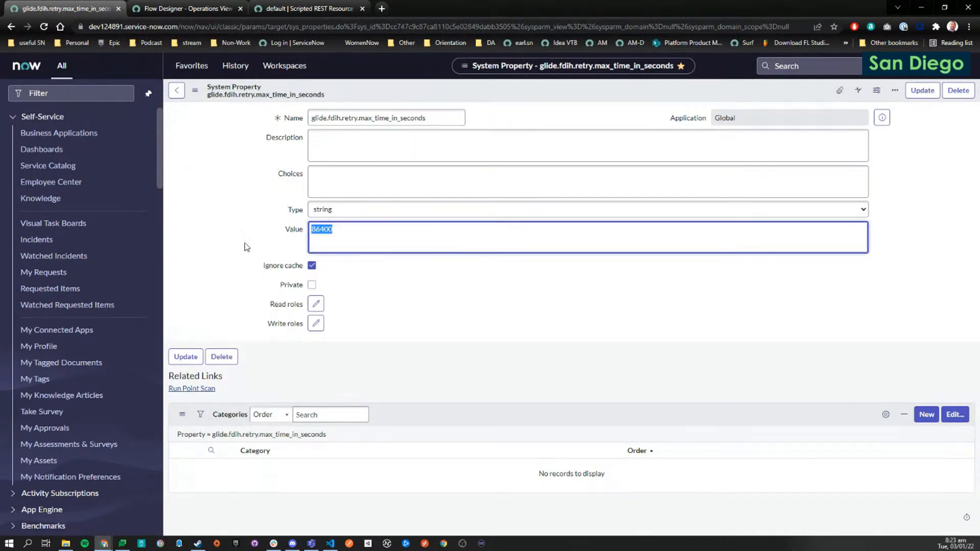
left_click(352, 234)
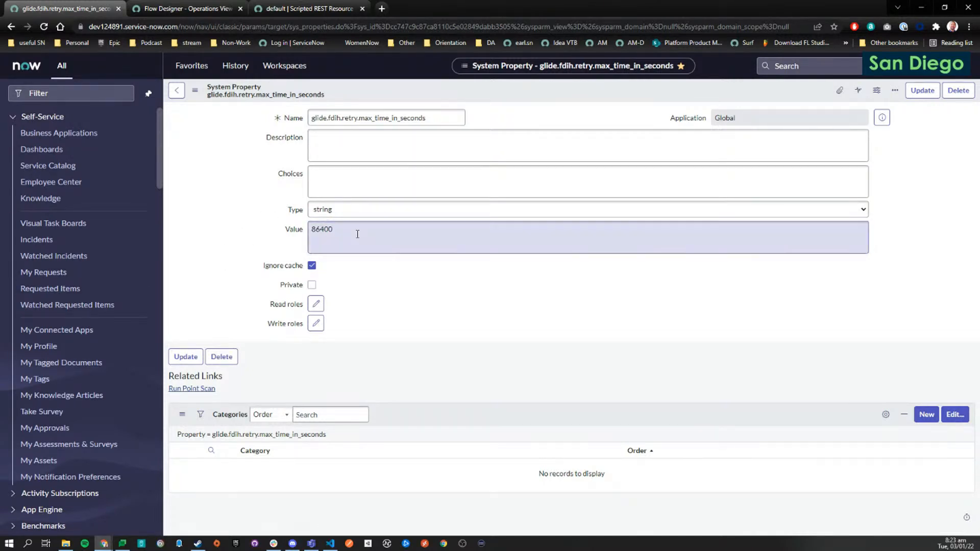
left_click_drag(356, 235, 280, 239)
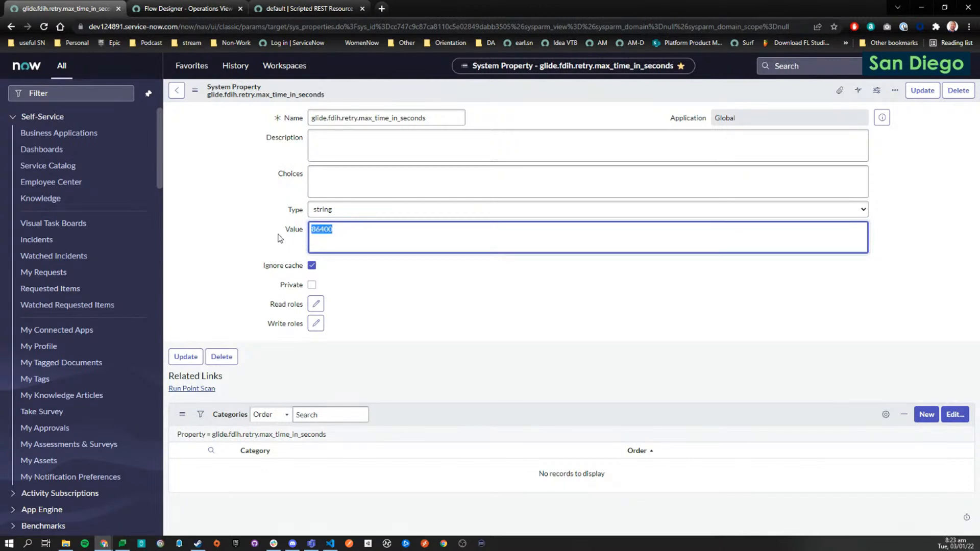
left_click(385, 240)
left_click_drag(373, 241, 204, 226)
left_click_drag(382, 245, 238, 226)
type("30")
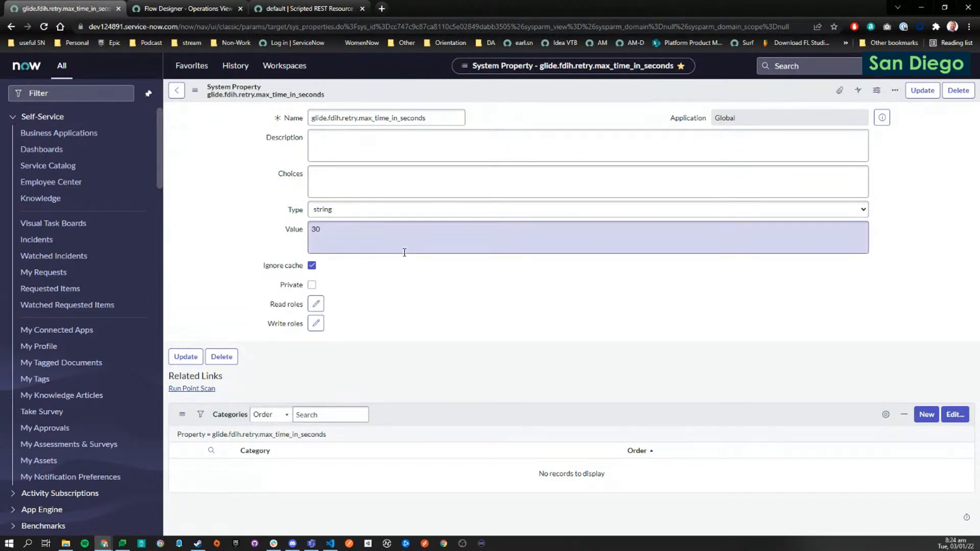
left_click(394, 233)
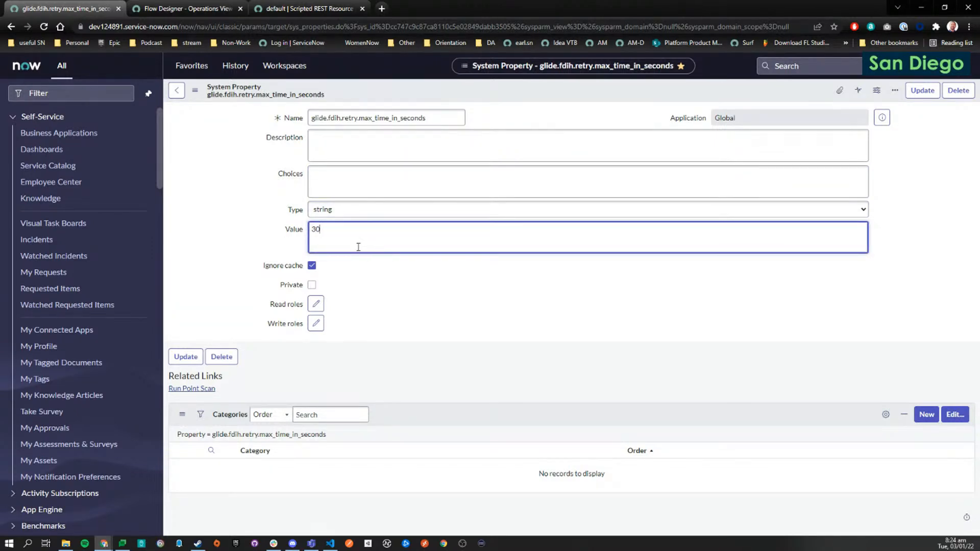
right_click(355, 93)
left_click(371, 98)
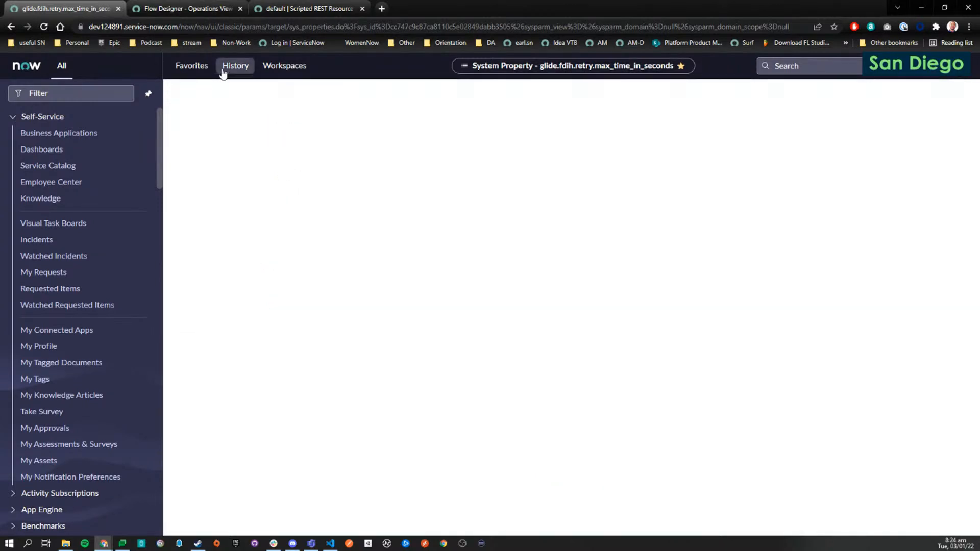
Find Retry Policies by filtering the navigator for "retry" and open the Retry After policy.
left_click(191, 66)
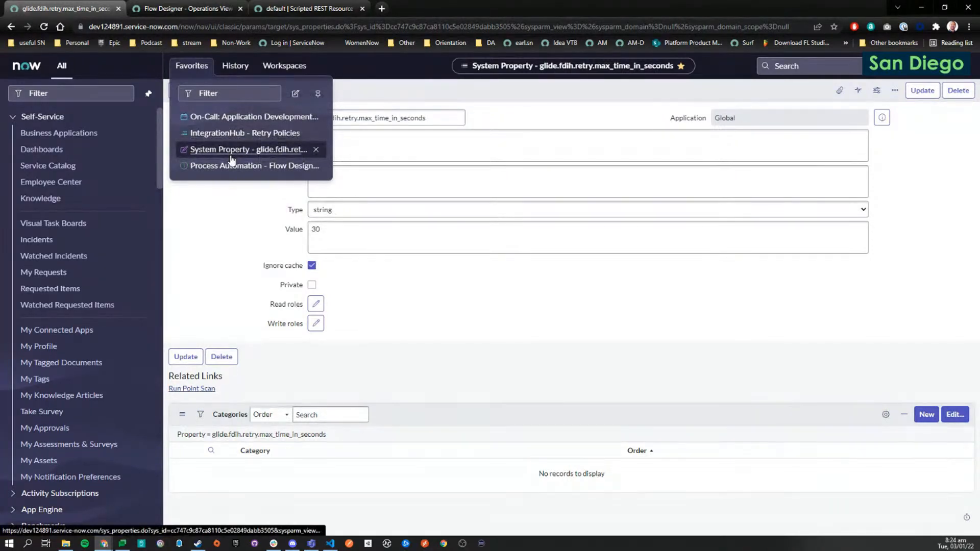
left_click(117, 99)
type("retry")
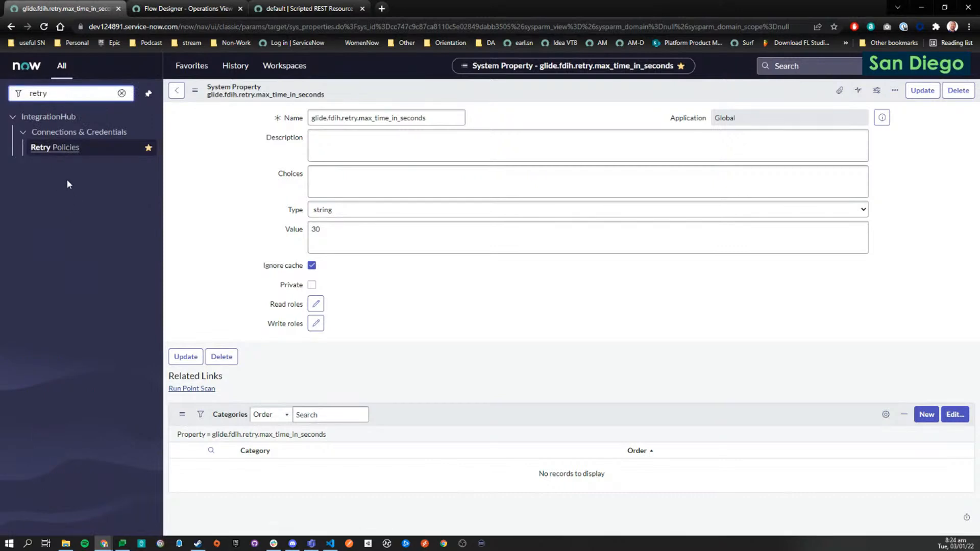
left_click(66, 148)
left_click(213, 190)
Try to save the Retry After policy with a Max Elapsed Time of 60 seconds.
left_click(743, 249)
key("ctrl+a")
type("60")
left_click(749, 319)
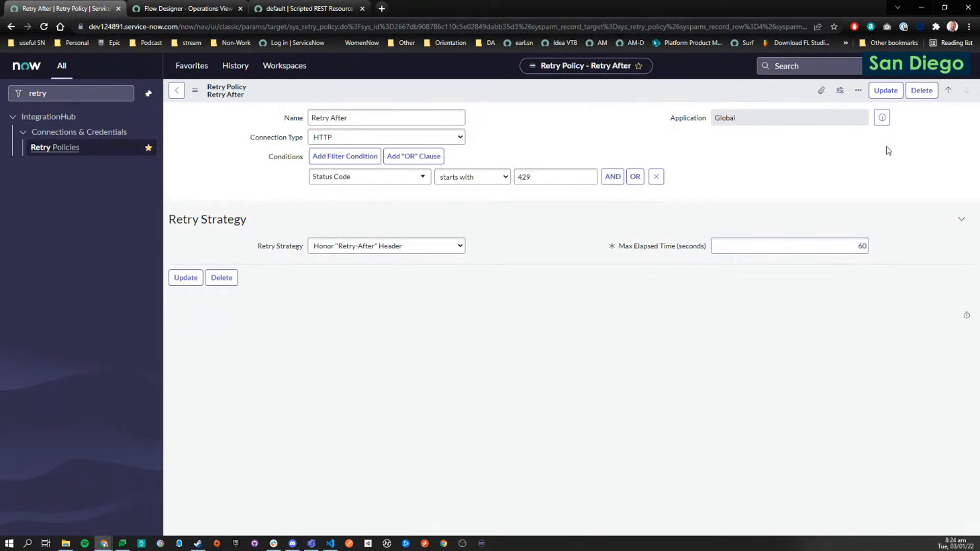
right_click(683, 86)
left_click(696, 90)
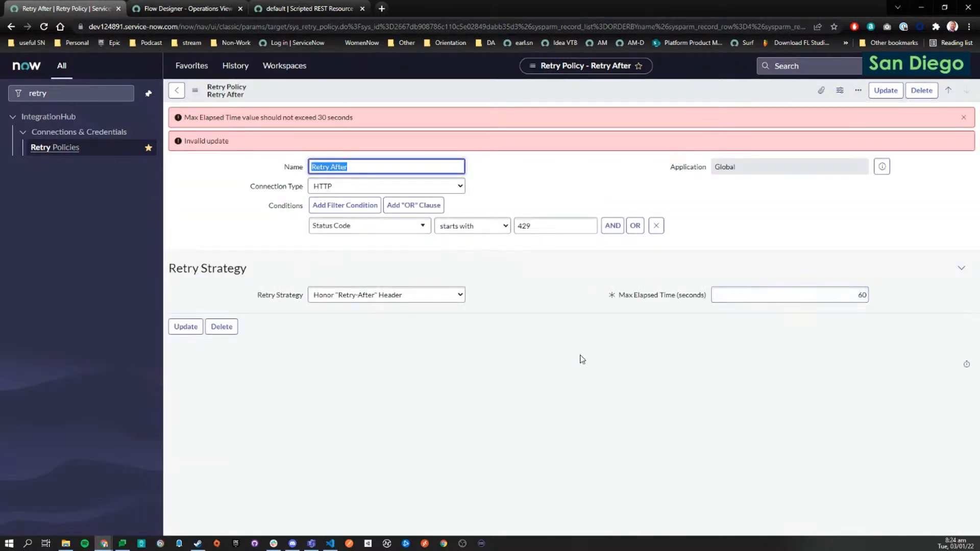
Set the Retry After policy's Max Elapsed Time to 30 seconds and save the record.
double_click(862, 295)
type("30")
left_click(731, 405)
right_click(658, 85)
left_click(678, 90)
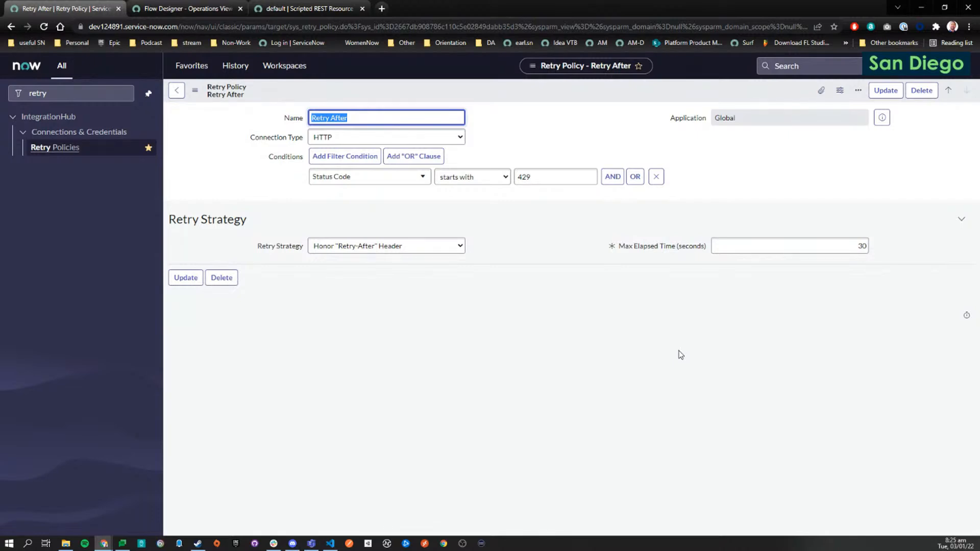
Return to the glide.fdih.retry.max_time_in_seconds system property and review its value.
left_click(424, 336)
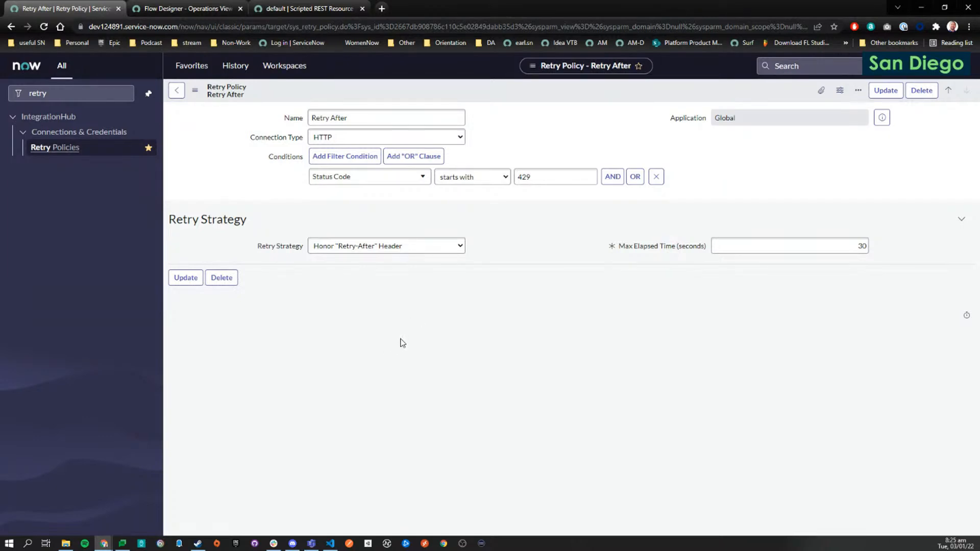
left_click(197, 74)
left_click(190, 68)
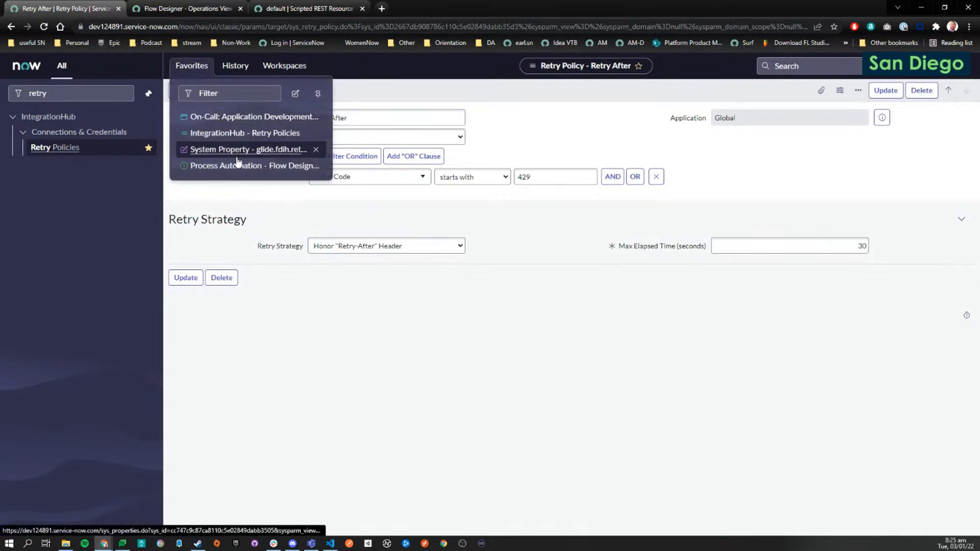
left_click(239, 212)
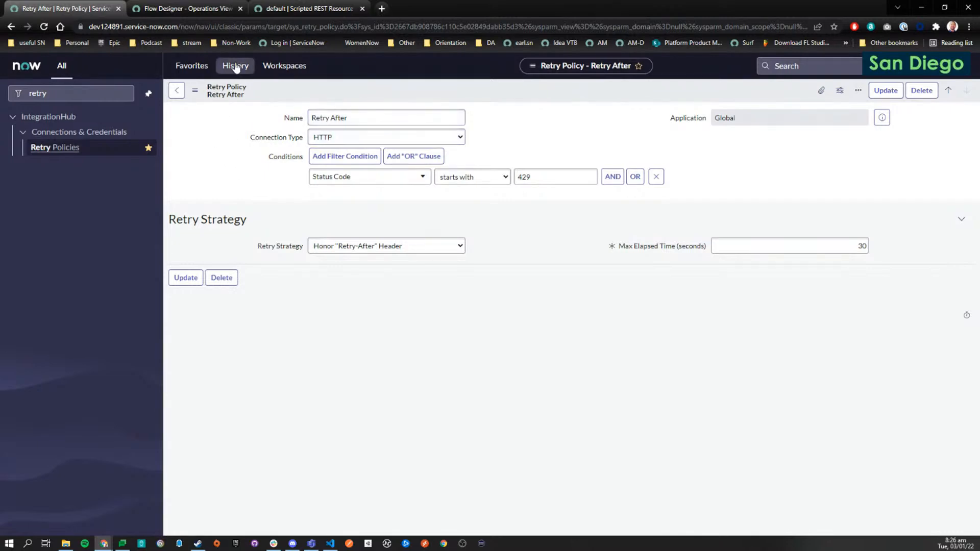
left_click(192, 69)
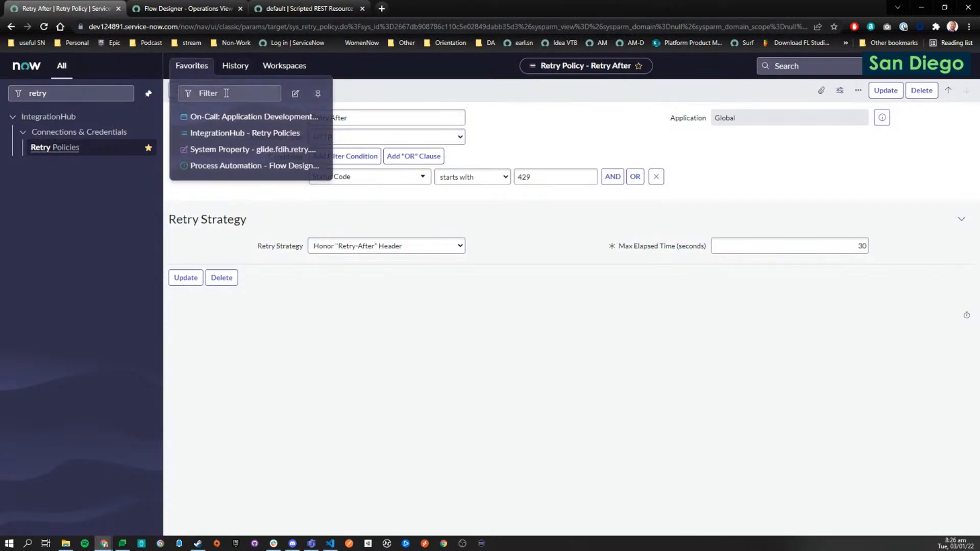
left_click(243, 151)
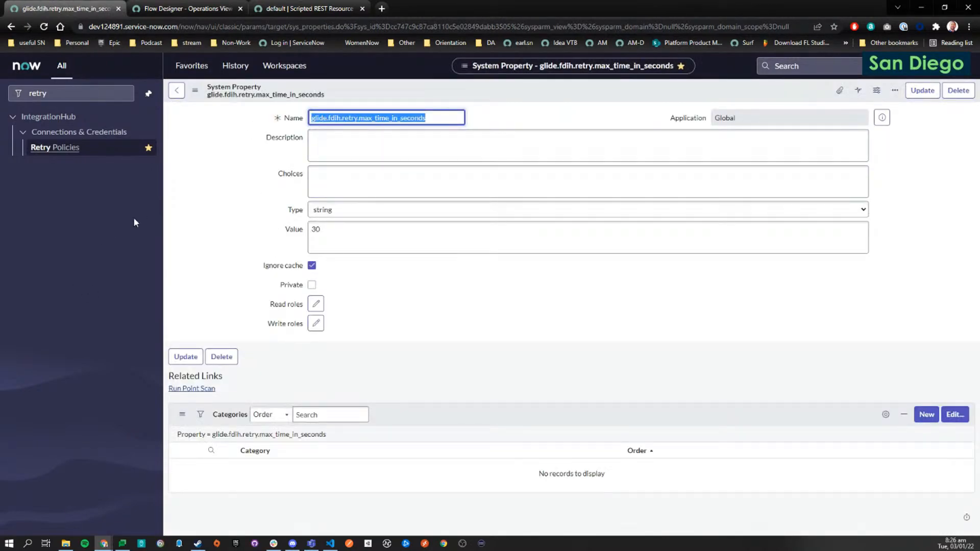
left_click(221, 196)
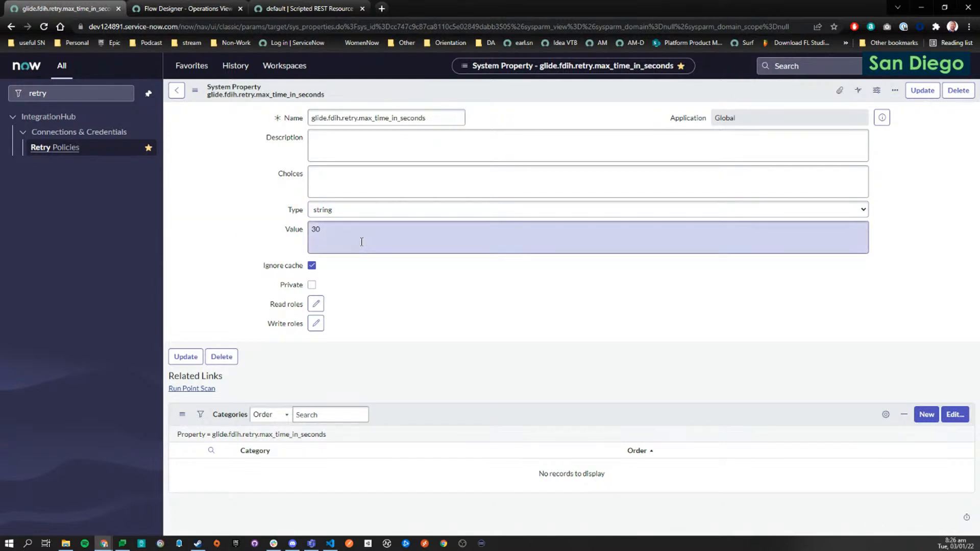